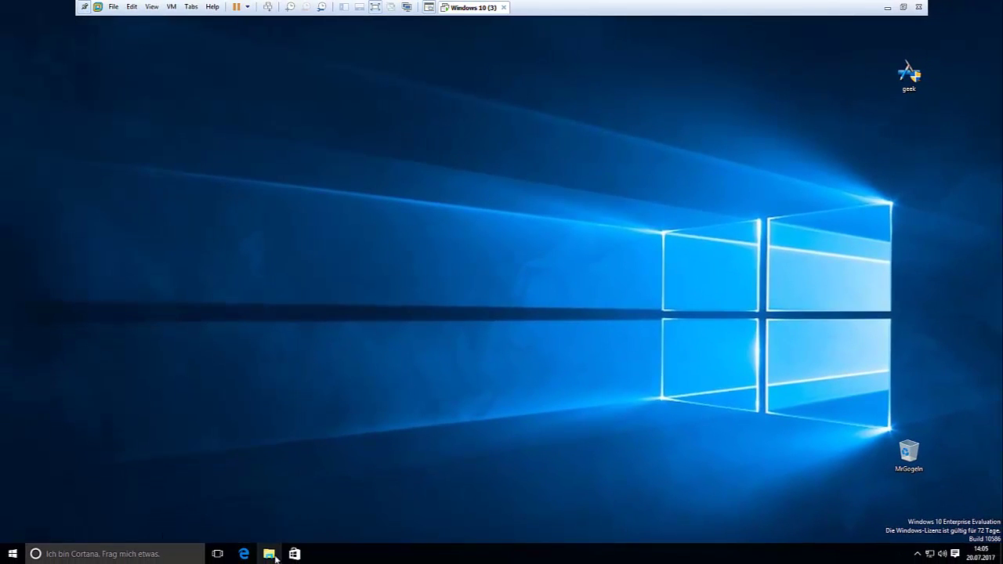
- Open File Explorer at Dieser PC and select the drive Geheime Partition (D:)
click(274, 557)
click(273, 210)
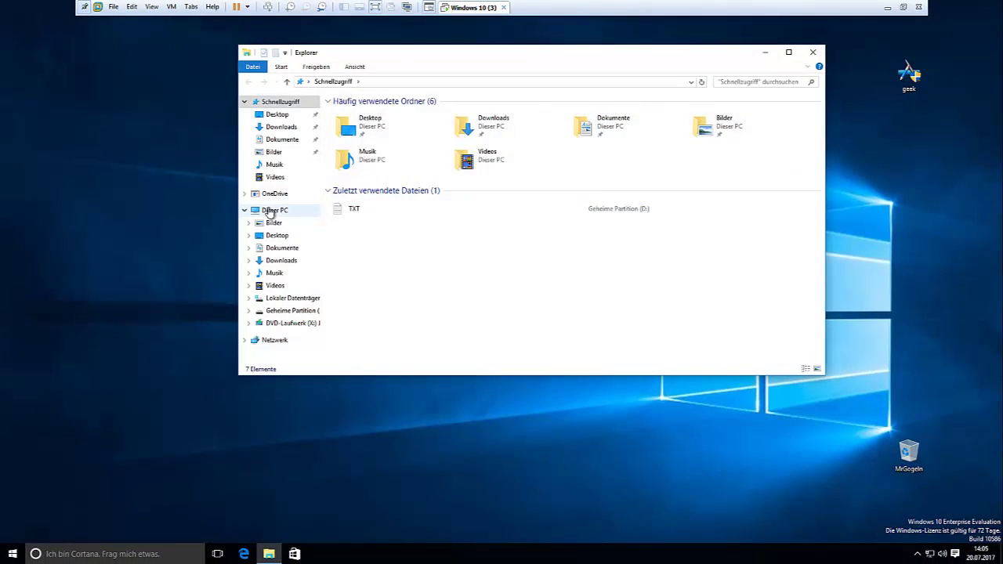
click(616, 201)
click(92, 438)
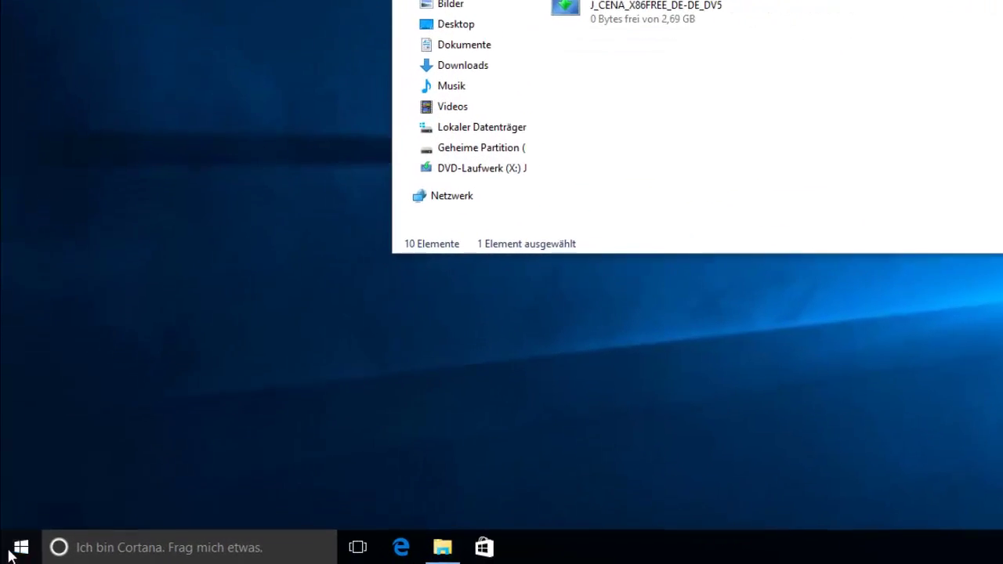
- Execute winver from the Run dialog to check the installed Windows version
right_click(19, 554)
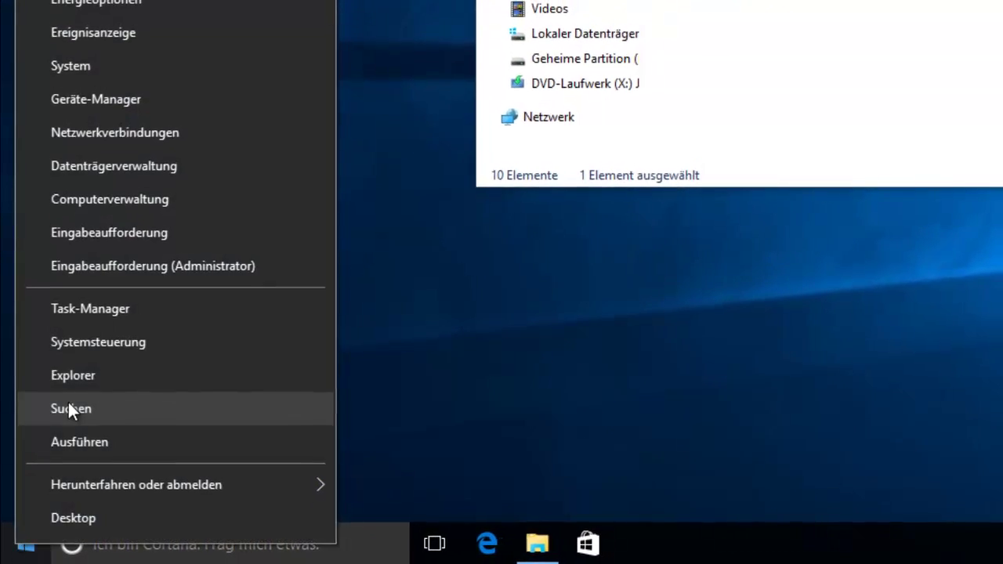
click(92, 443)
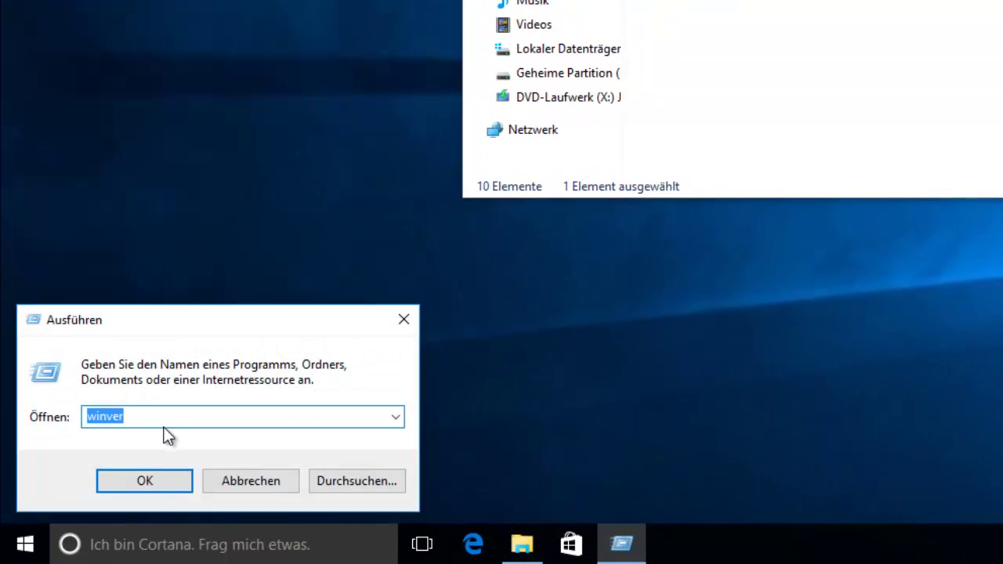
click(147, 480)
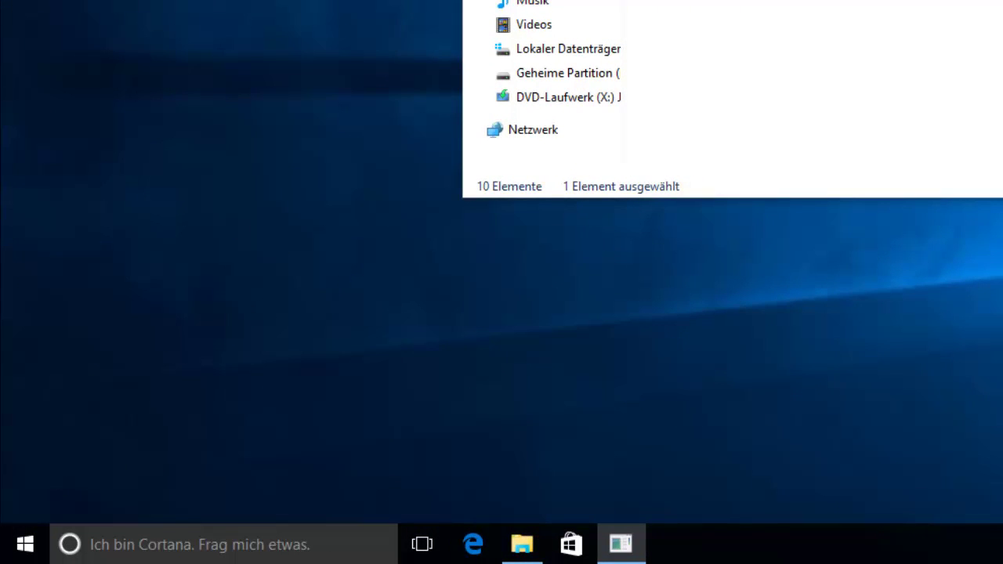
- Launch the Local Group Policy Editor by running gpedit.msc from the Run dialog
right_click(26, 552)
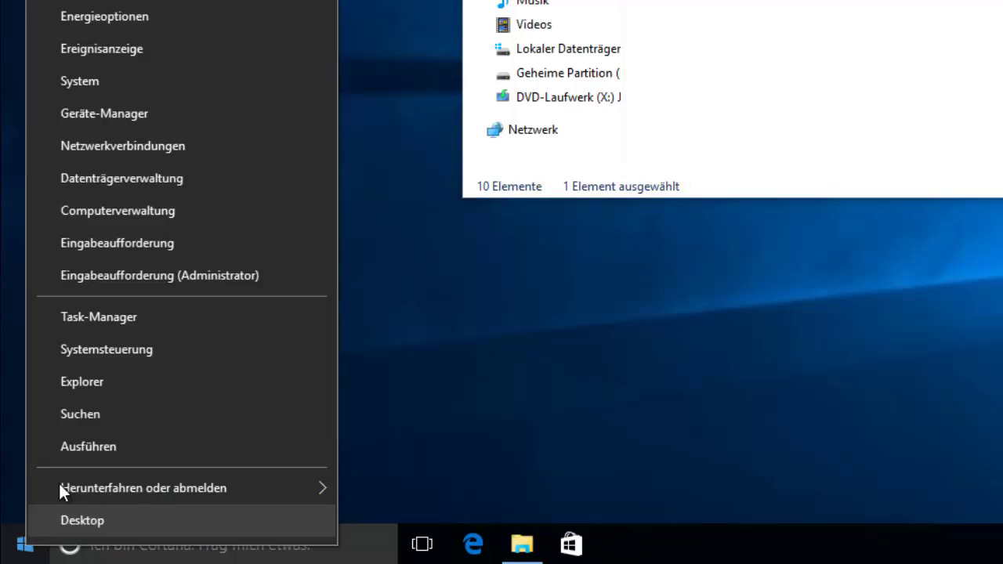
click(94, 448)
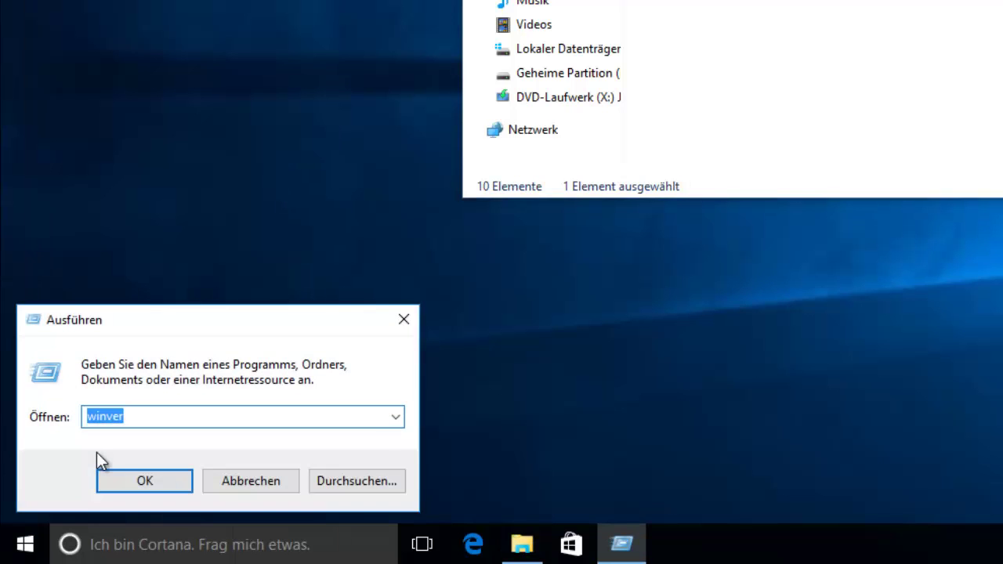
click(397, 417)
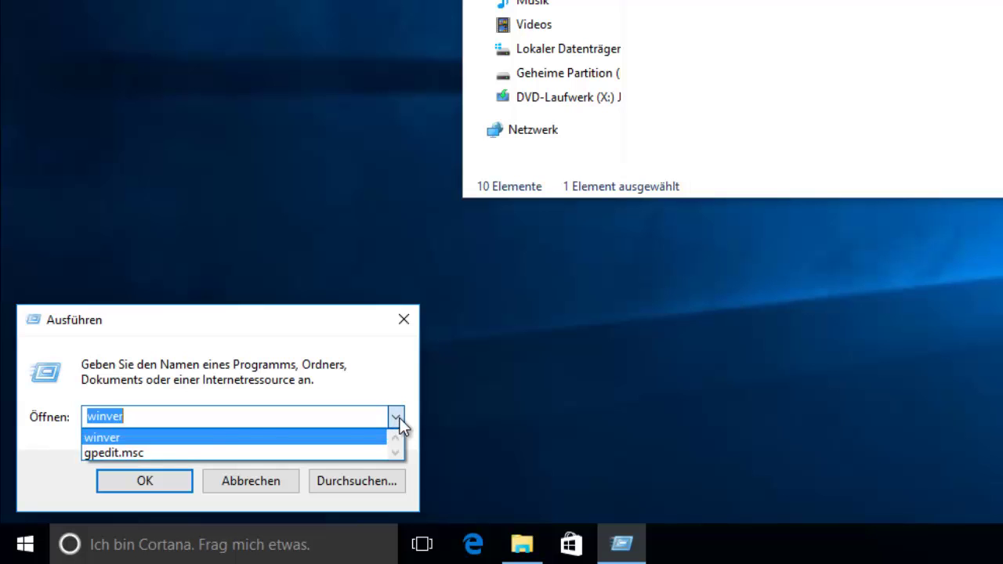
click(115, 457)
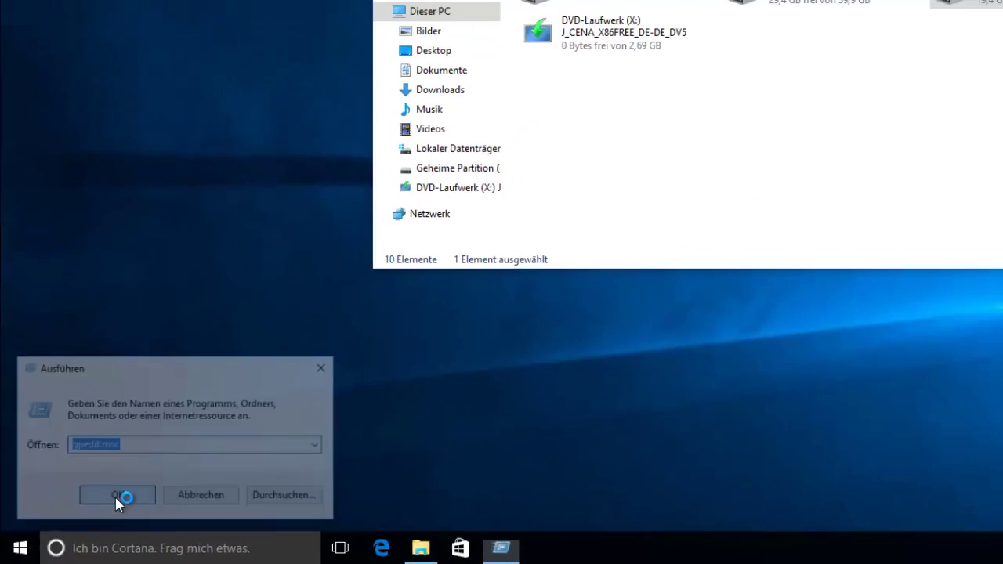
click(118, 482)
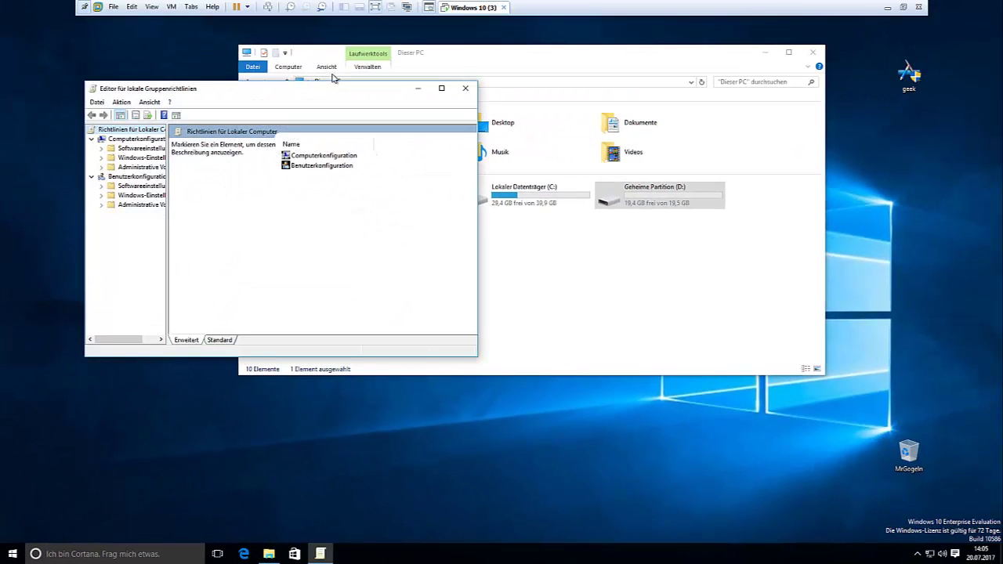
- Maximize the policy editor, widen its tree and expand Benutzerkonfiguration > Administrative Vorlagen > Windows-Komponenten > Datei-Explorer
click(441, 88)
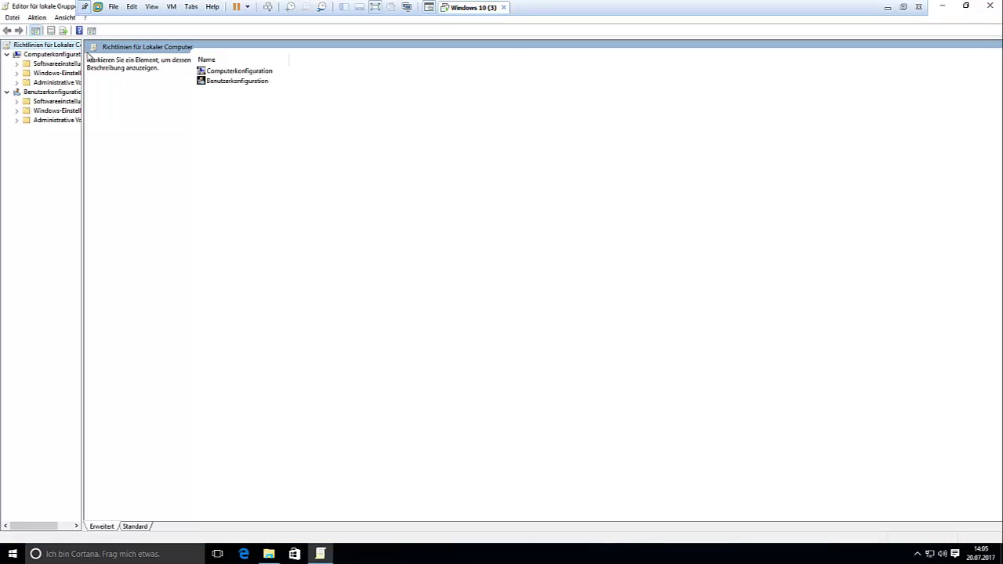
drag(81, 49, 253, 67)
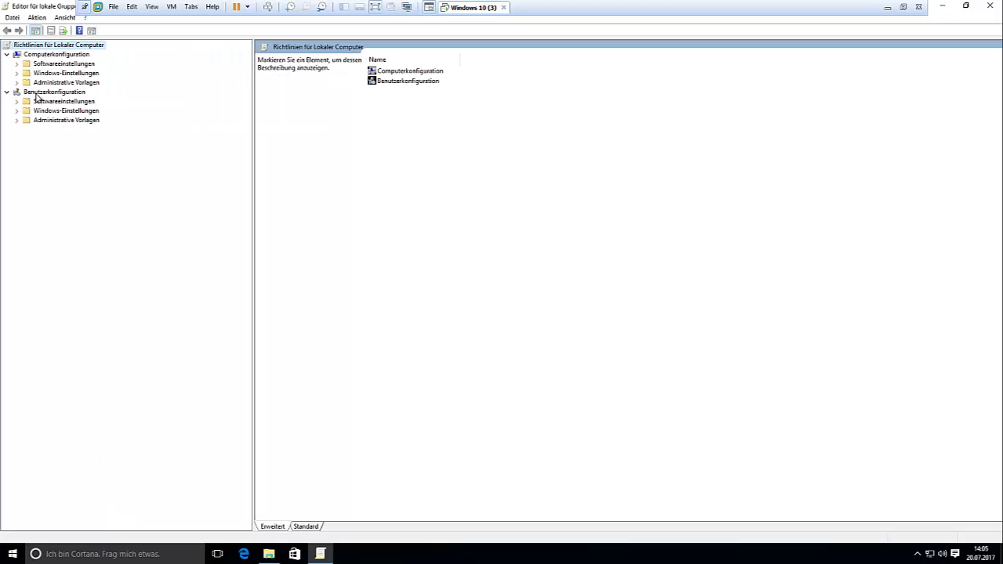
click(38, 93)
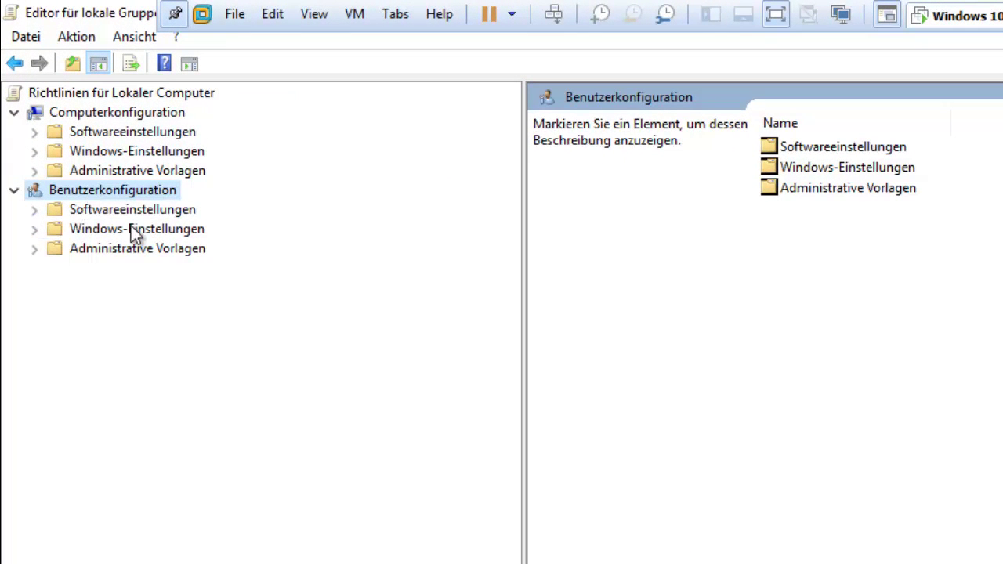
click(35, 249)
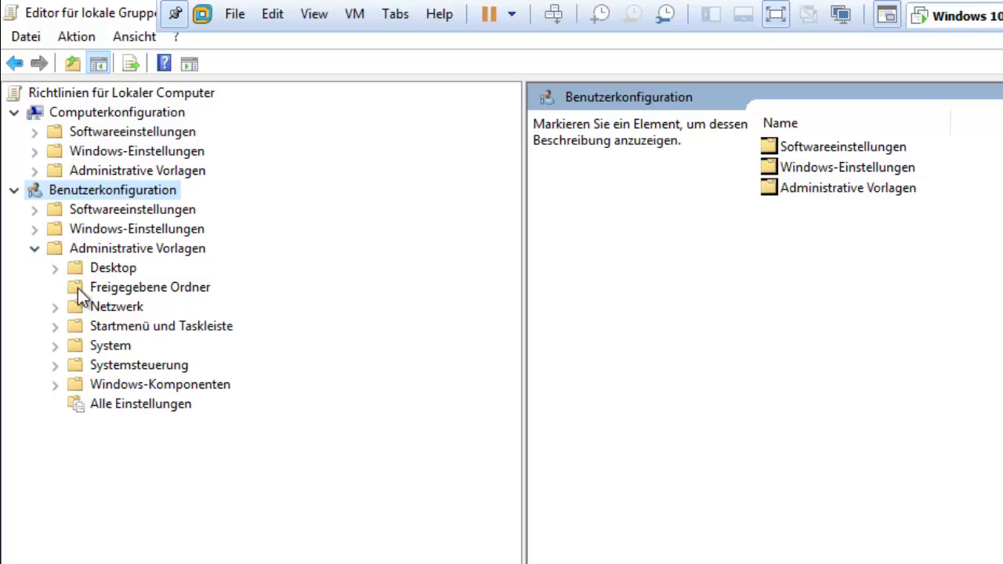
click(180, 385)
click(54, 386)
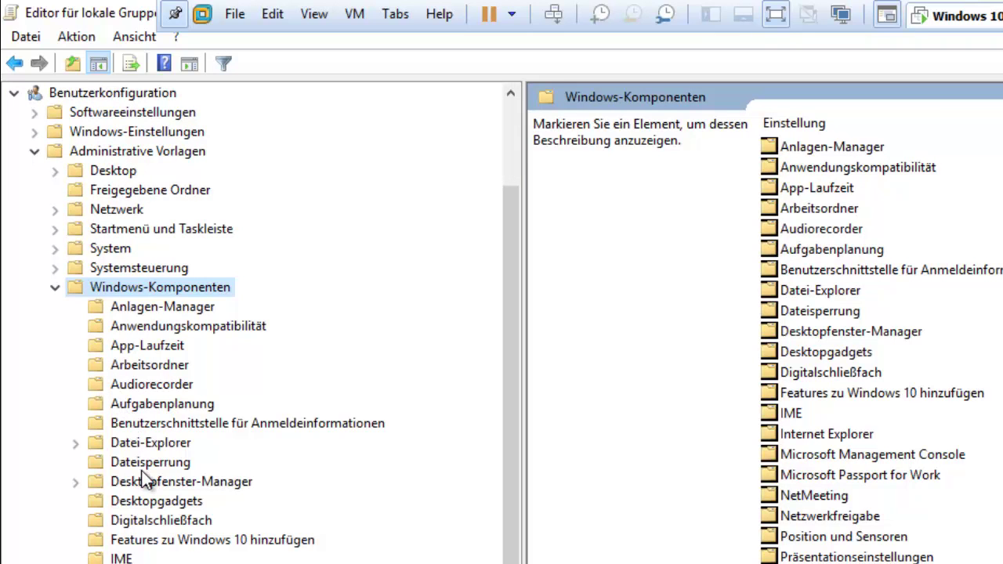
click(139, 444)
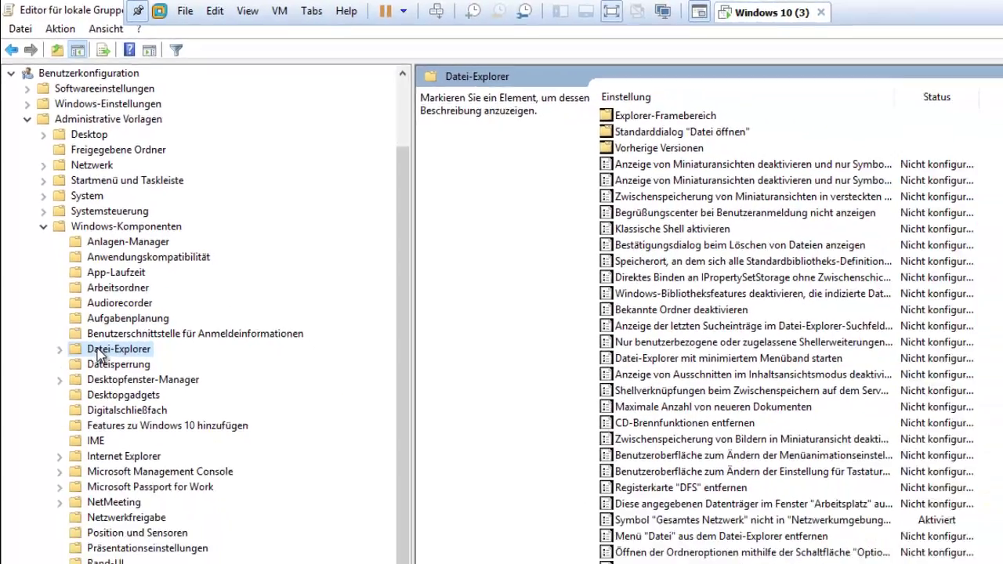
double_click(84, 355)
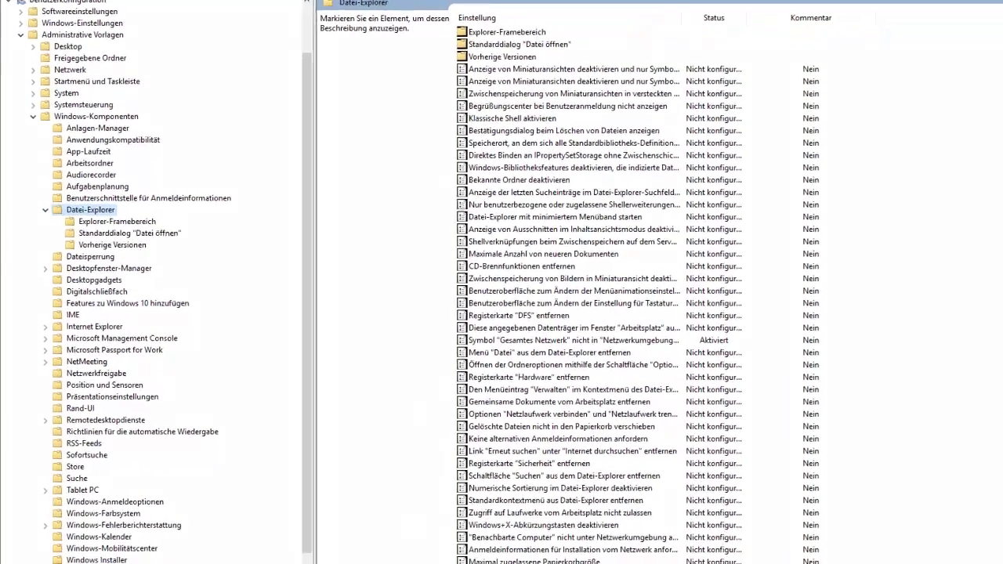
- Set the policy 'Diese angegebenen Datenträger im Fenster "Arbeitsplatz" ausblenden' to Aktiviert with the option 'Nur Laufwerk D beschränken'
click(437, 173)
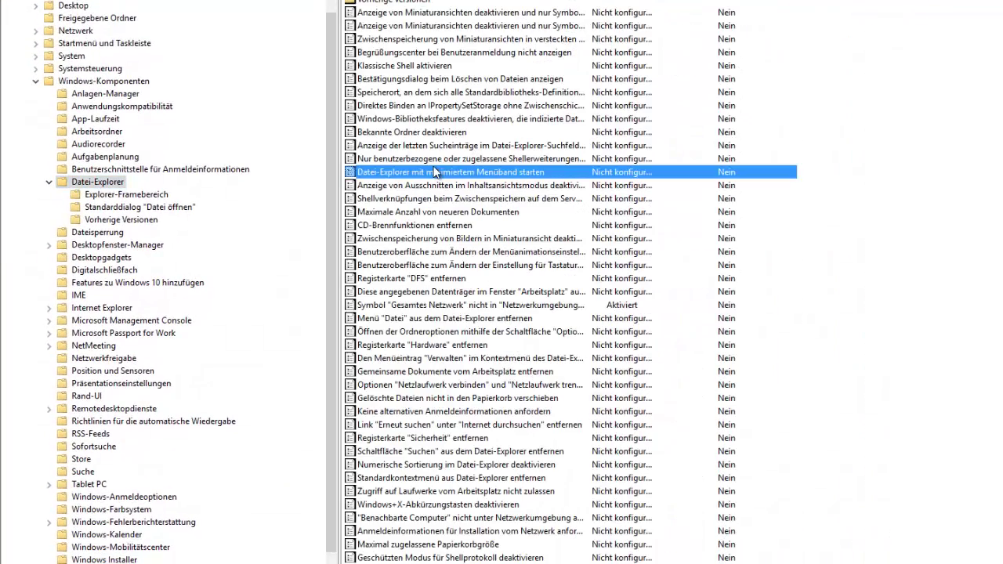
key(d)
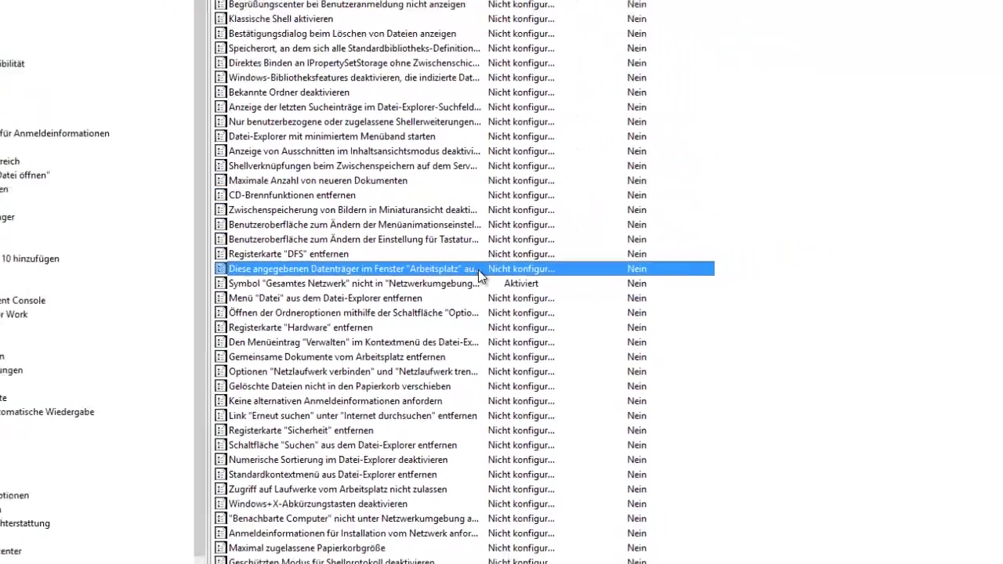
double_click(478, 269)
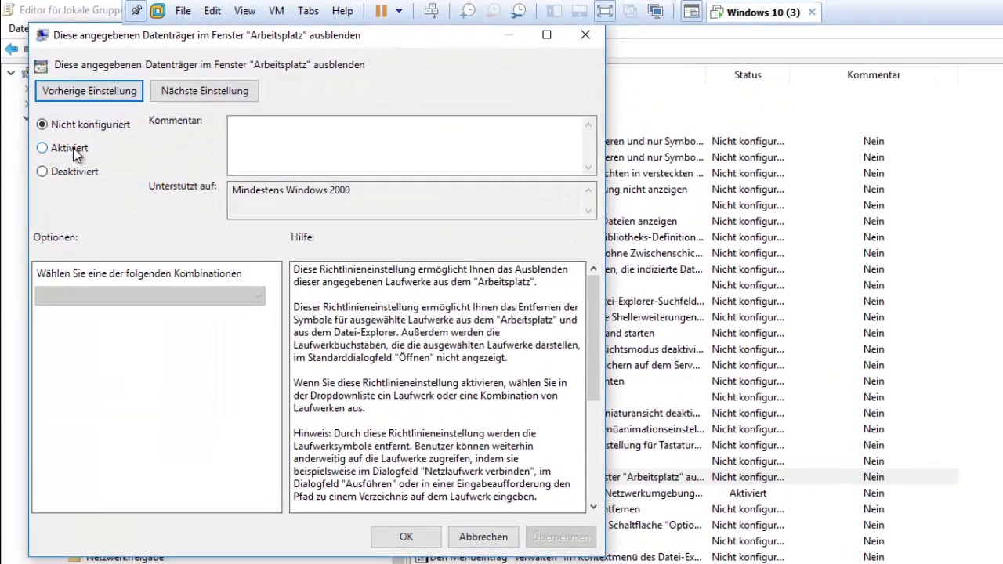
click(73, 148)
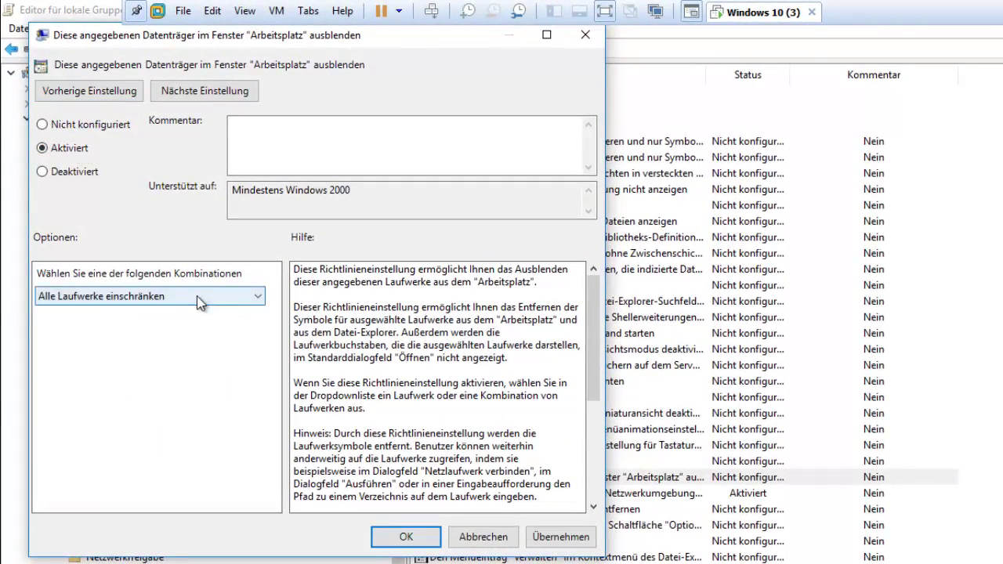
click(200, 296)
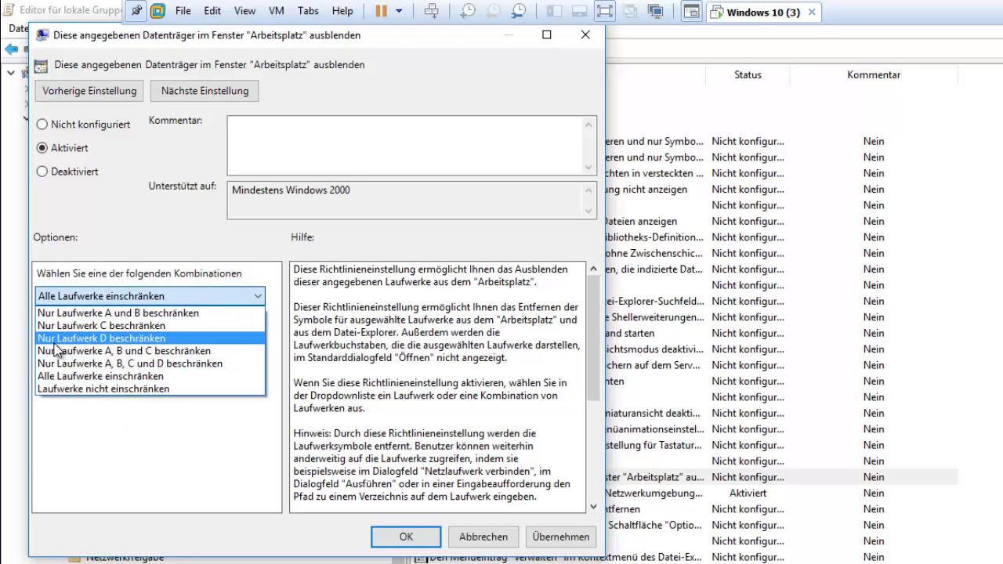
click(135, 345)
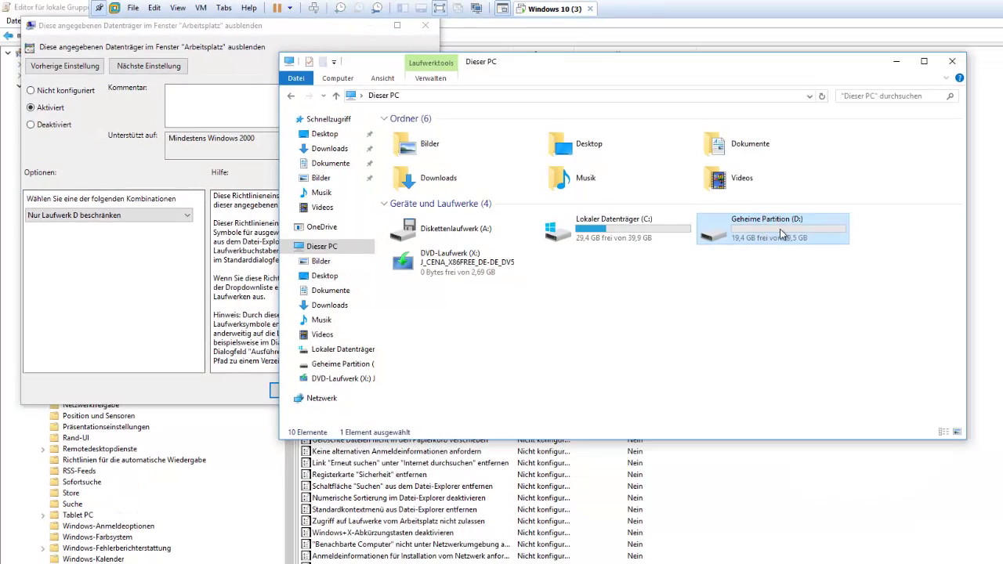
- Look at the contents of Geheime Partition (D:), return to Dieser PC and move the Explorer window clear of the policy dialog
double_click(782, 233)
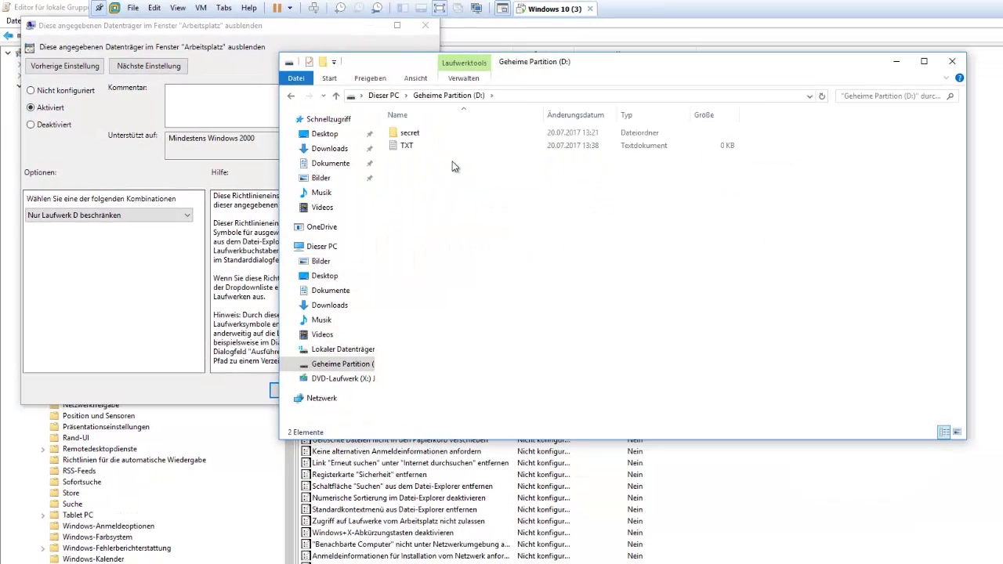
click(292, 96)
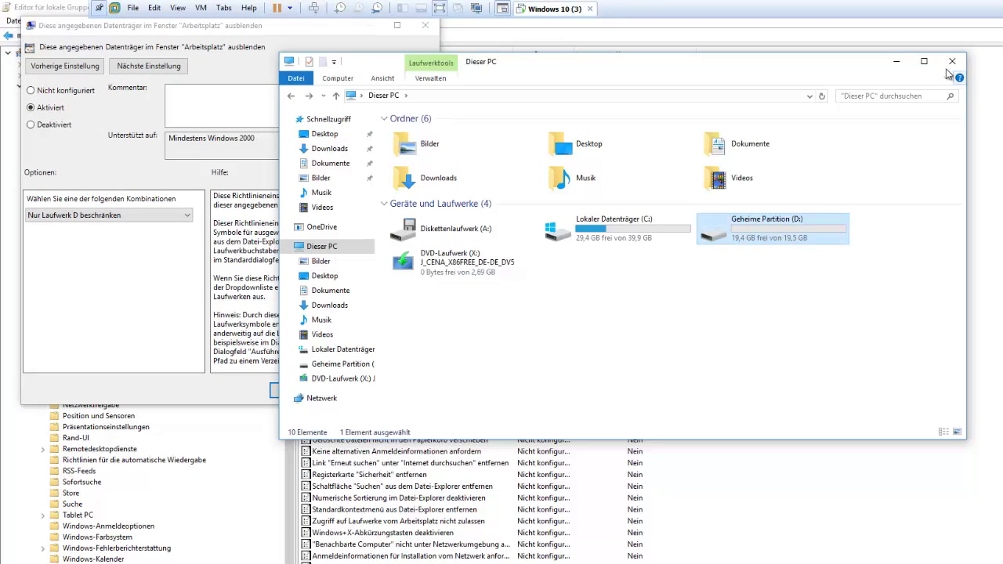
drag(866, 69, 1002, 124)
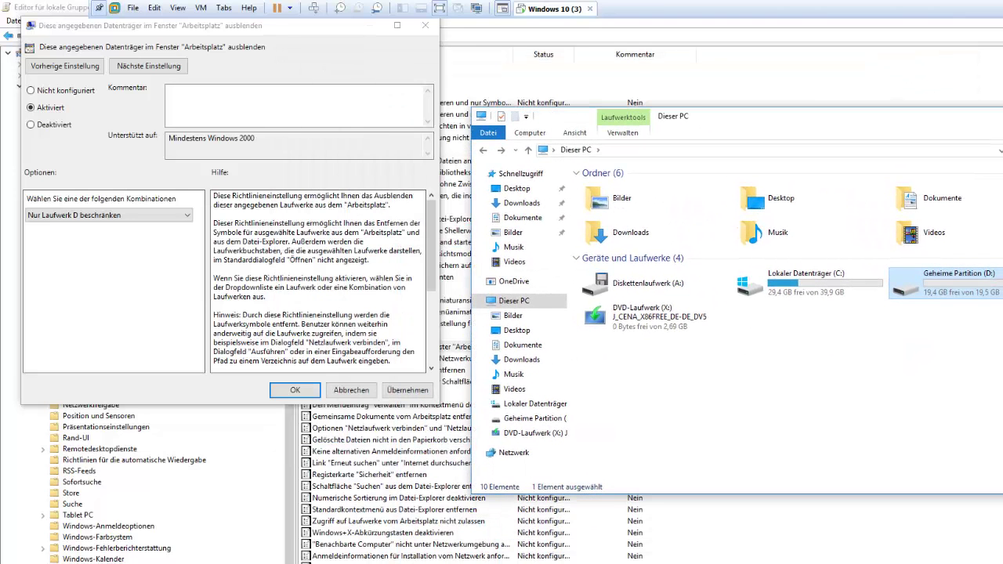
- Apply the drive-hiding policy setting and close its dialog
click(55, 109)
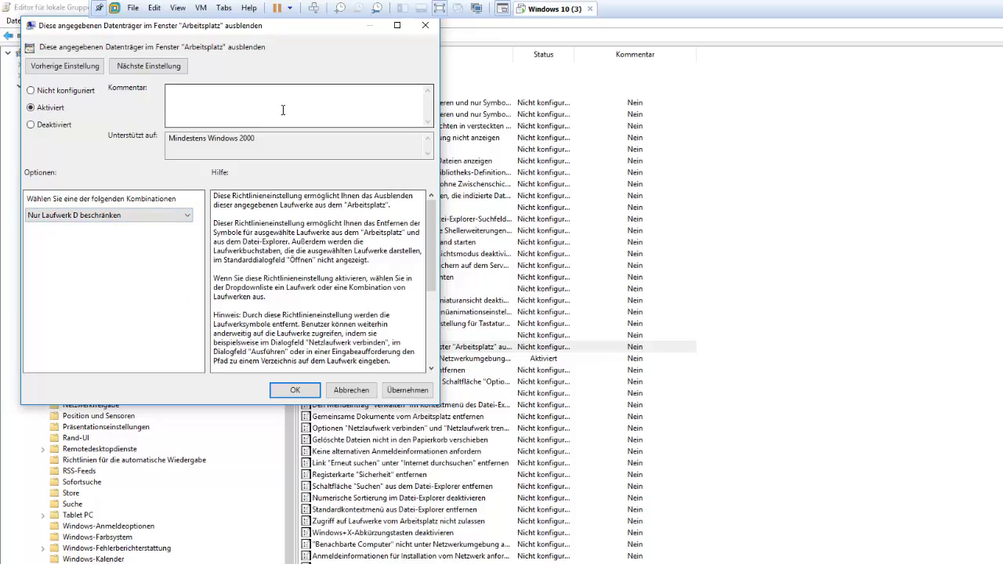
click(417, 389)
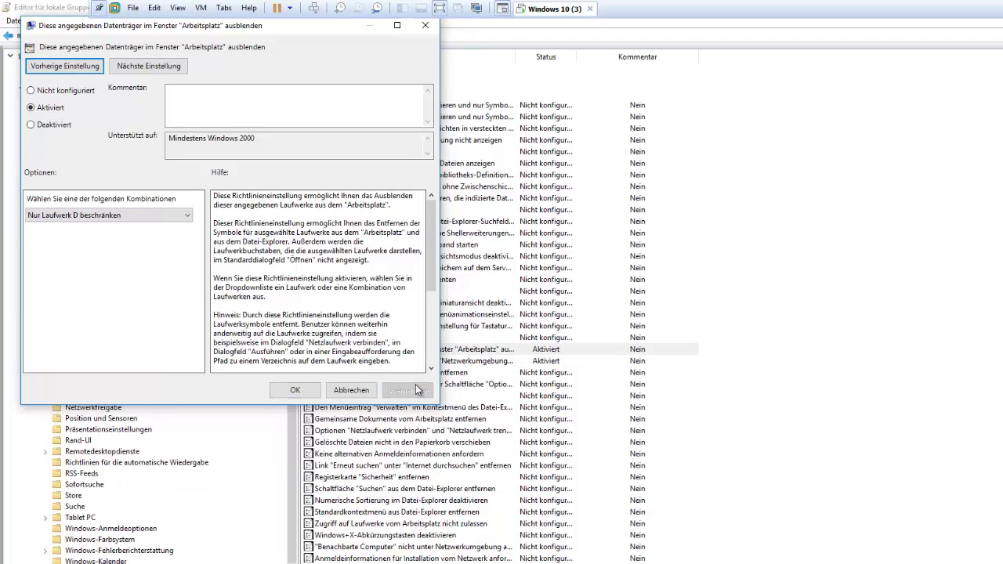
click(295, 389)
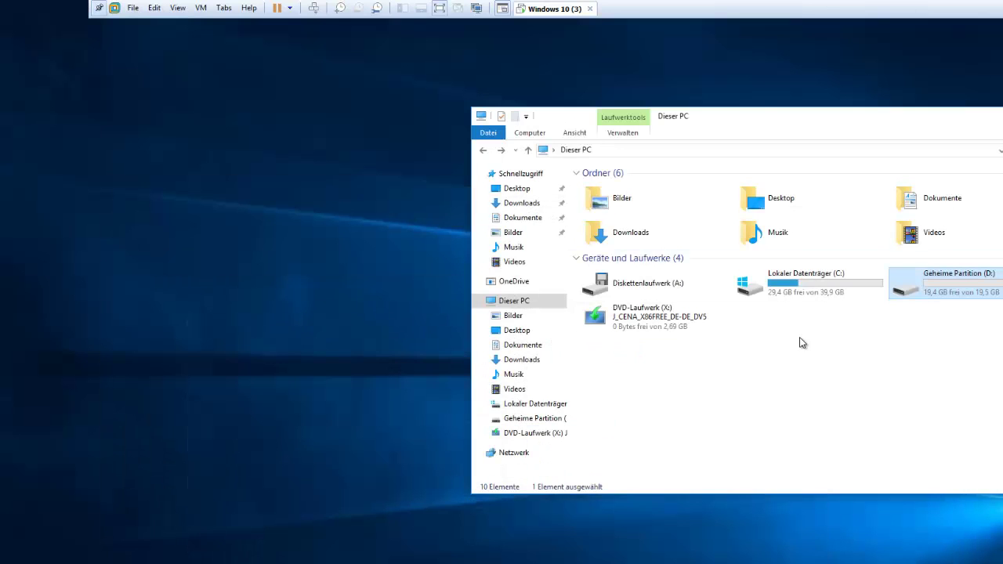
- Refresh the Dieser PC drive list, reopen Dieser PC from the navigation tree and reposition the Explorer window
right_click(783, 353)
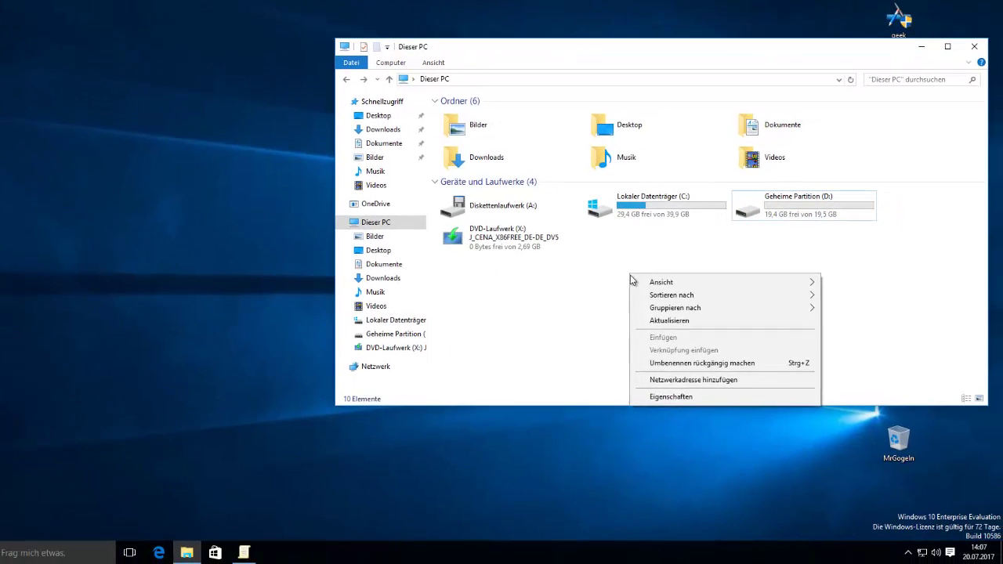
click(799, 406)
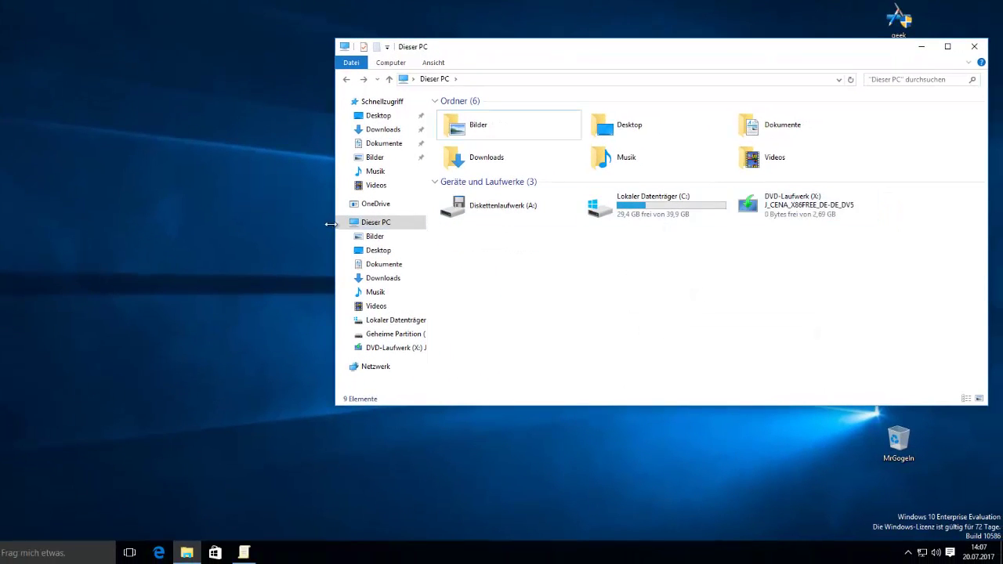
click(354, 227)
drag(598, 56, 453, 28)
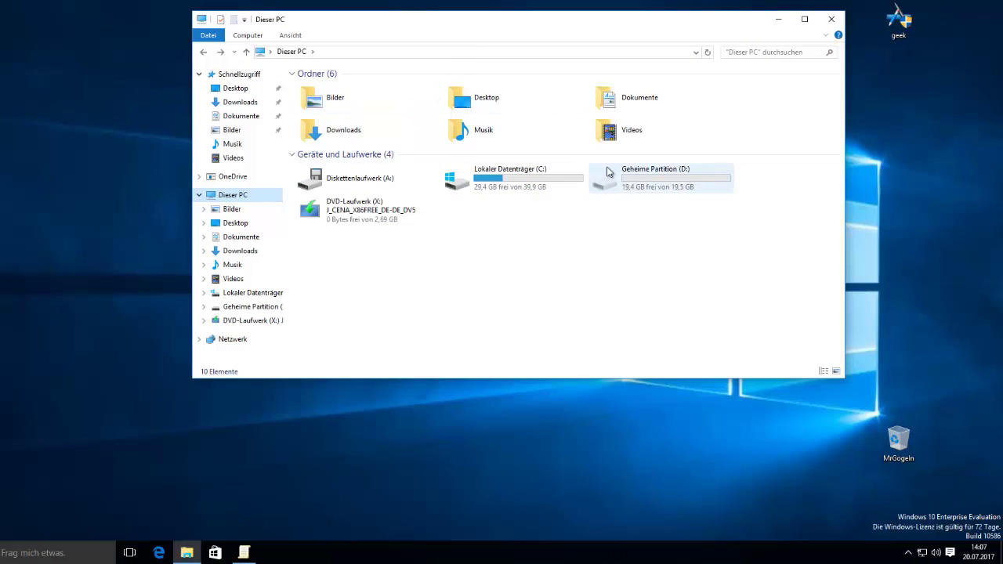
- Refresh the Dieser PC view twice more to check whether Geheime Partition (D:) is hidden
click(651, 200)
click(639, 187)
right_click(571, 254)
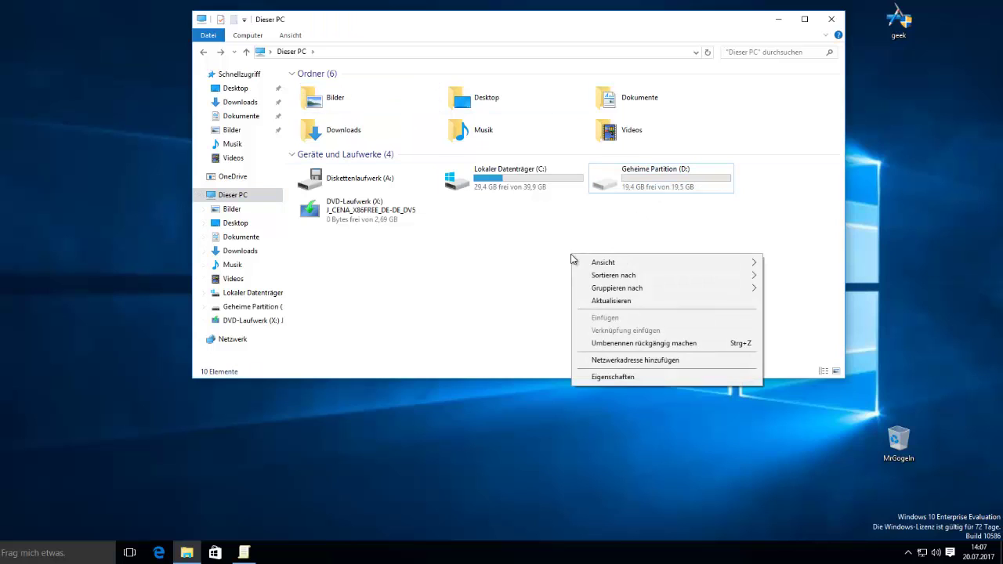
click(601, 306)
right_click(475, 280)
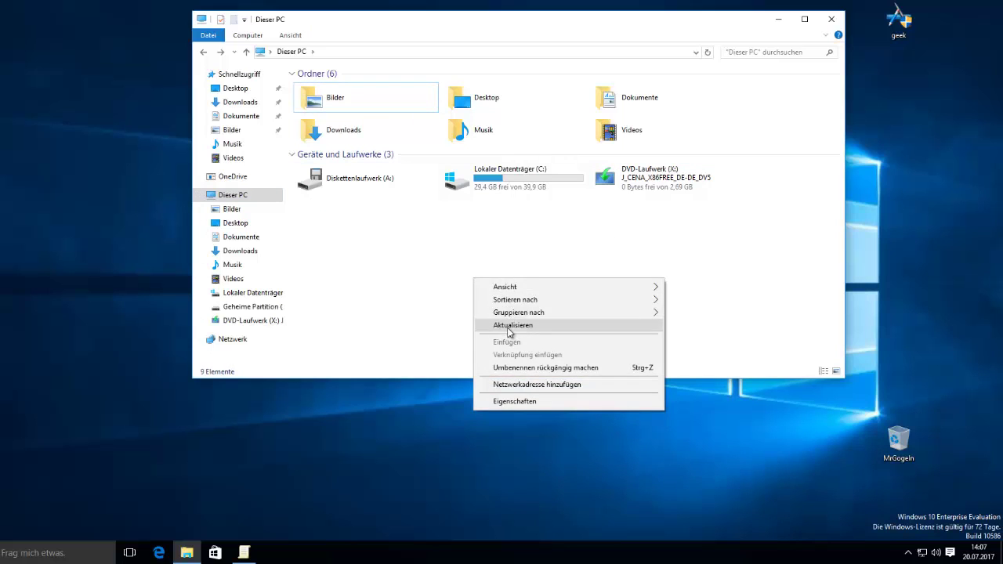
click(511, 326)
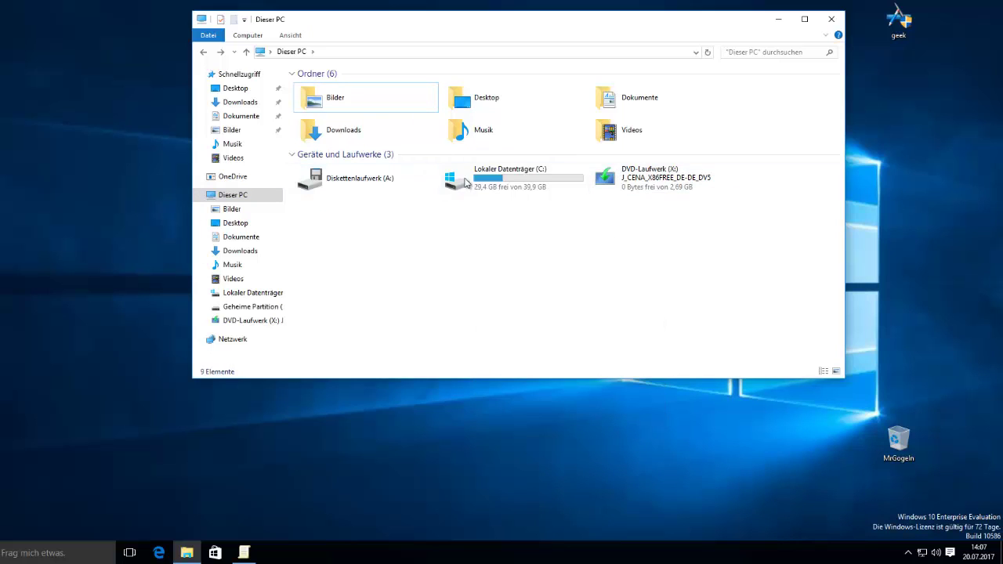
- Examine the listed drives and reload Dieser PC from the navigation tree to check for Geheime Partition (D:)
click(466, 181)
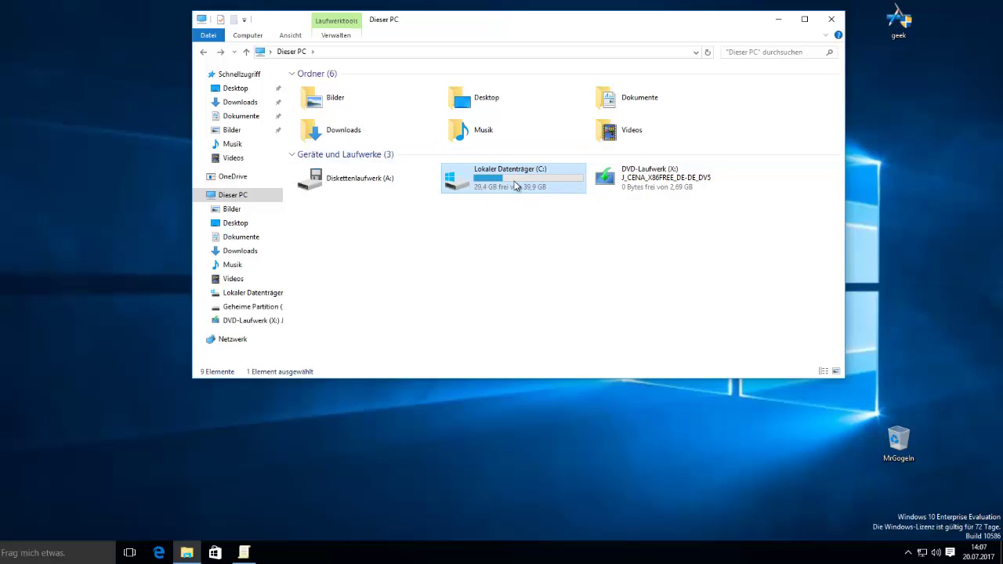
click(486, 306)
click(231, 196)
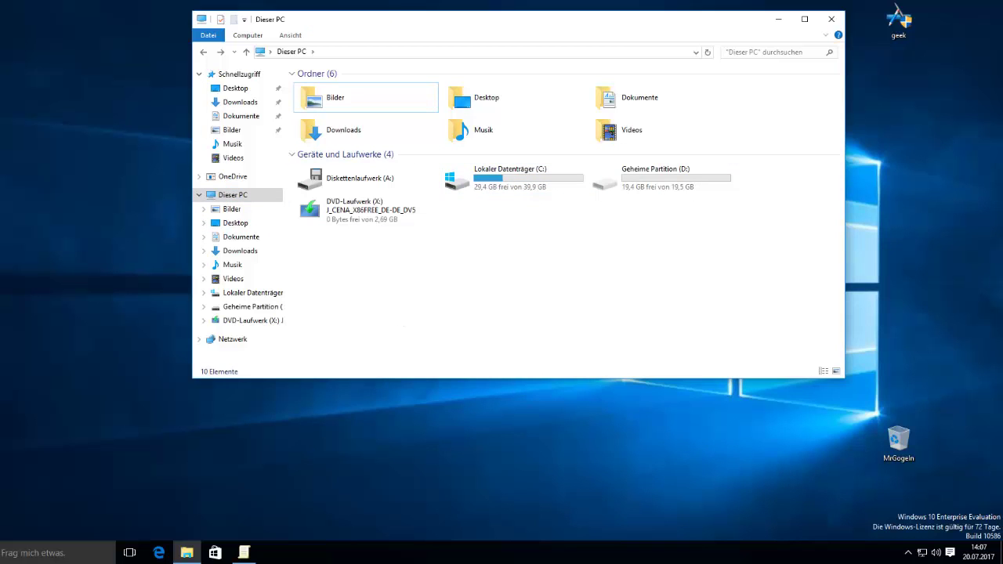
- In the Local Group Policy Editor, set the policy "Diese angegebenen Datenträger im Fenster "Arbeitsplatz" ausblenden" to "Laufwerke nicht einschränken" and apply it
click(234, 555)
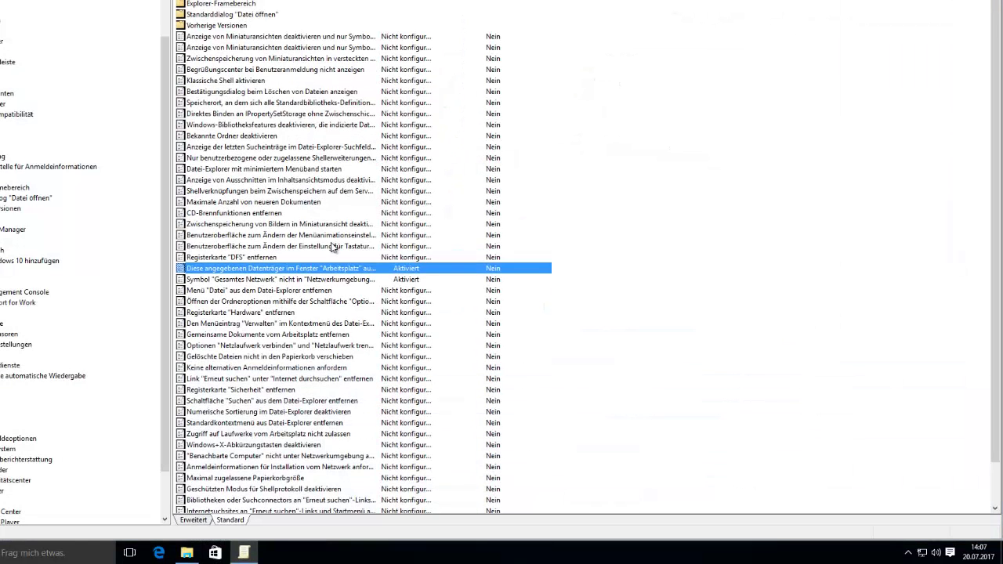
right_click(336, 271)
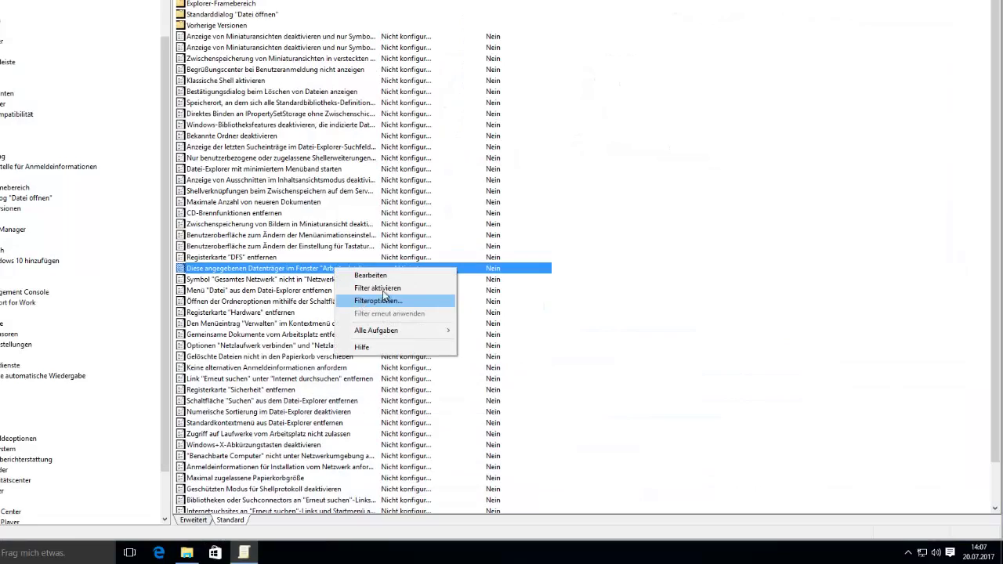
click(302, 275)
double_click(302, 272)
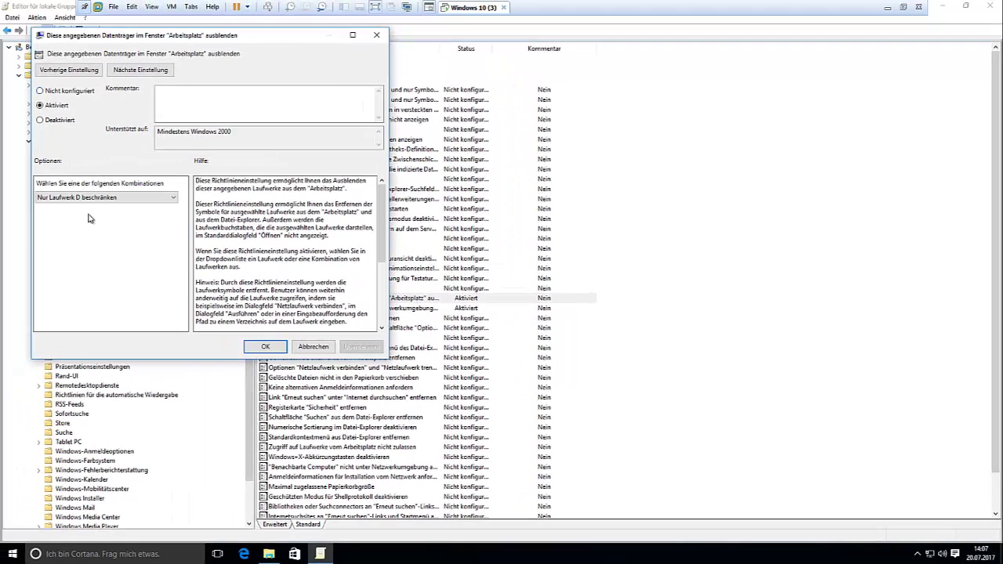
click(100, 198)
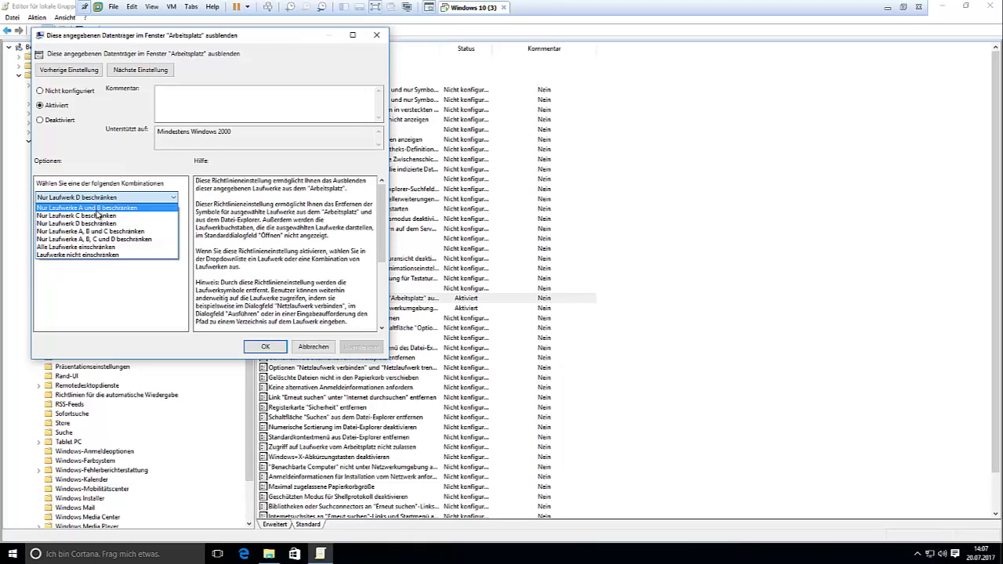
click(99, 256)
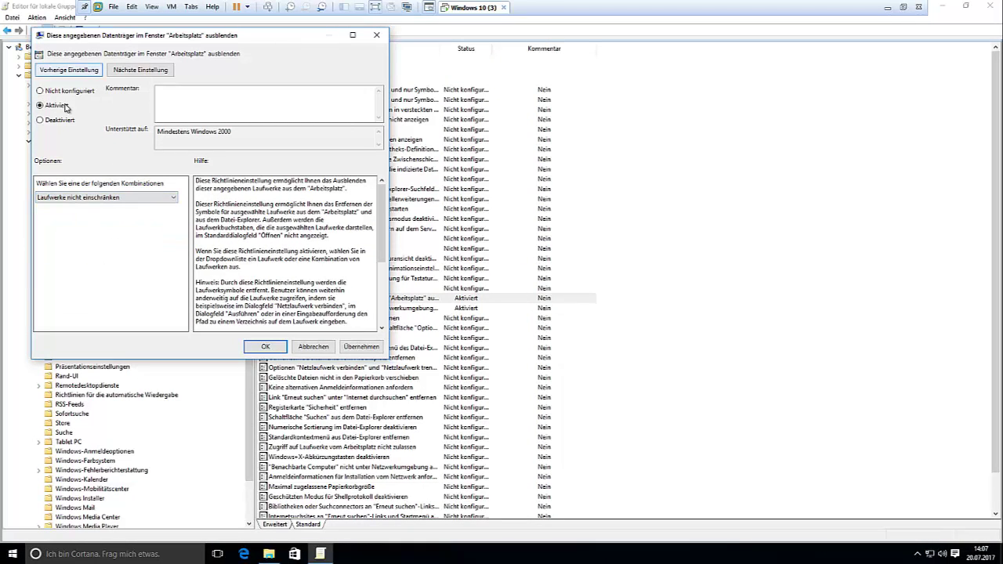
click(361, 348)
- Set the drive-hiding policy to "Nicht konfiguriert", apply it and close its dialog and the policy editor
click(56, 91)
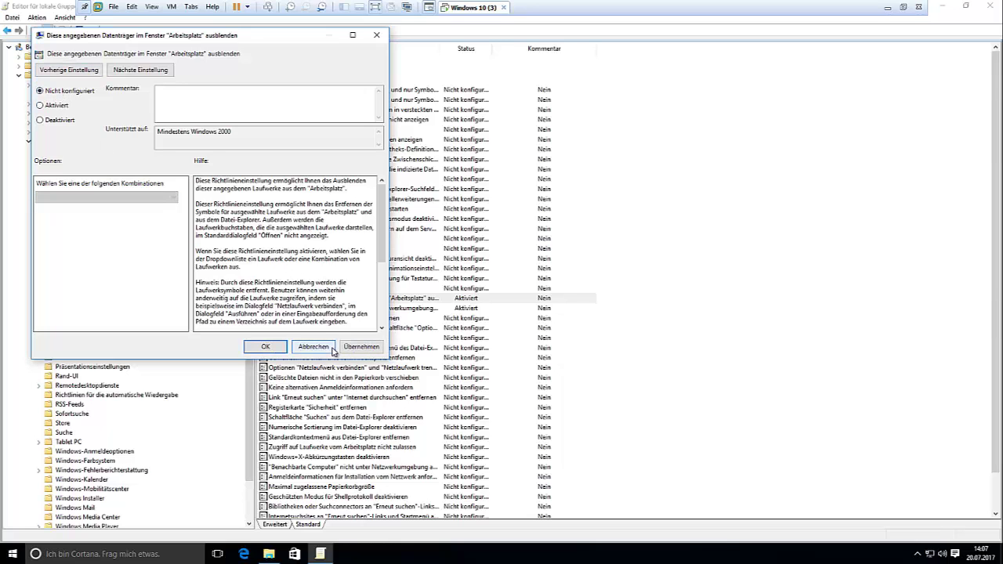
click(359, 348)
click(265, 347)
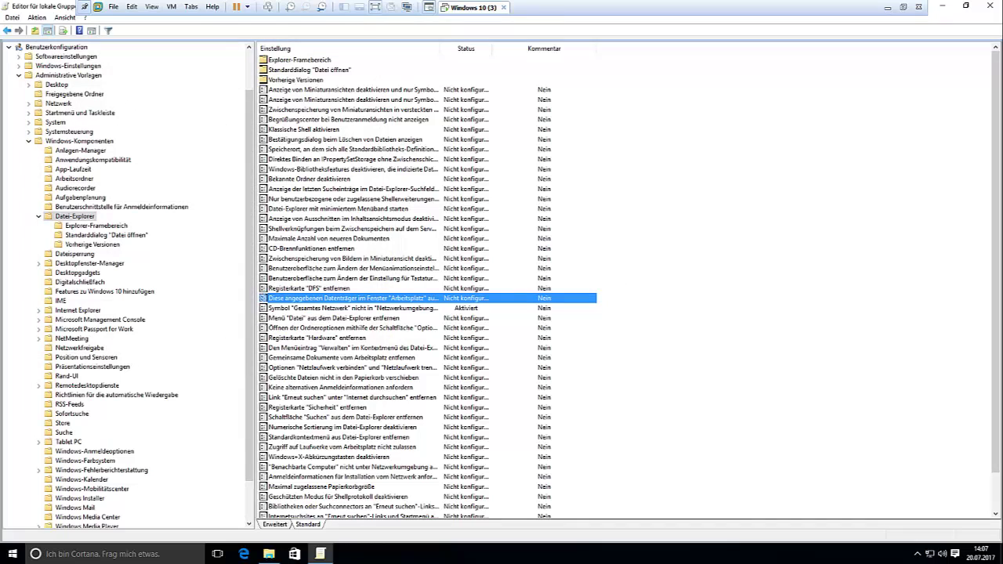
click(984, 11)
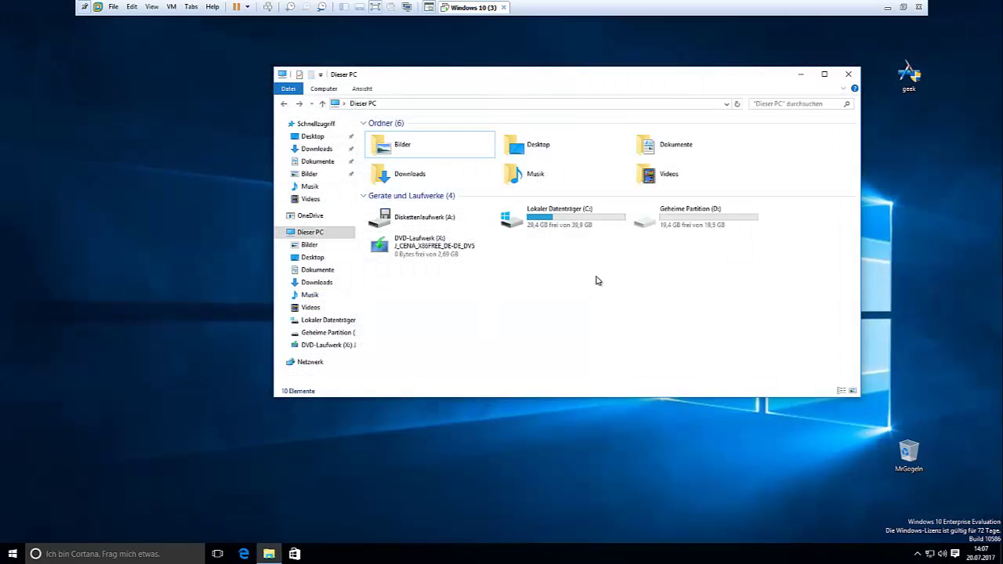
- Refresh Dieser PC twice, reopen it from the navigation tree to check the drive list, and close the Explorer window
right_click(596, 281)
click(631, 320)
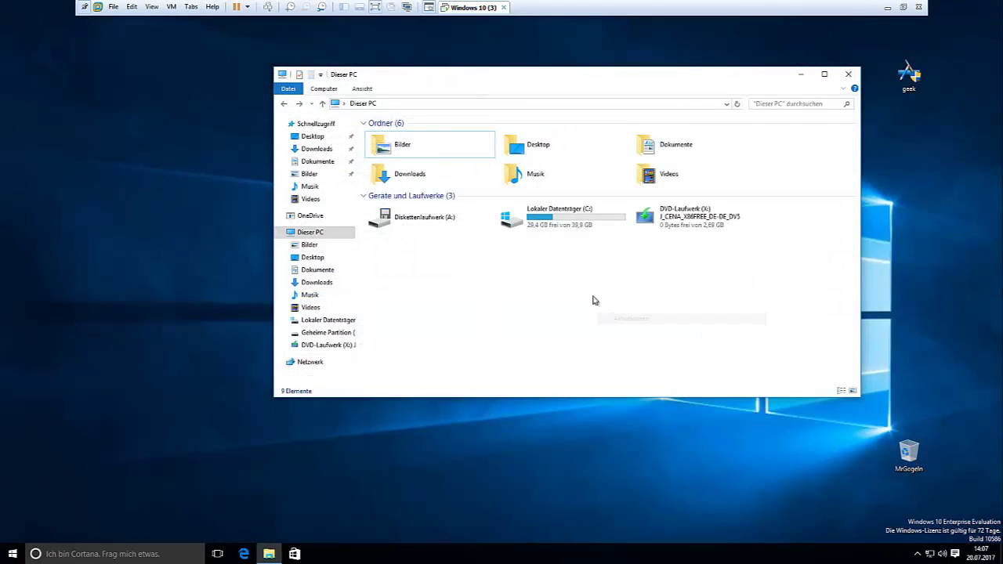
right_click(557, 317)
click(599, 359)
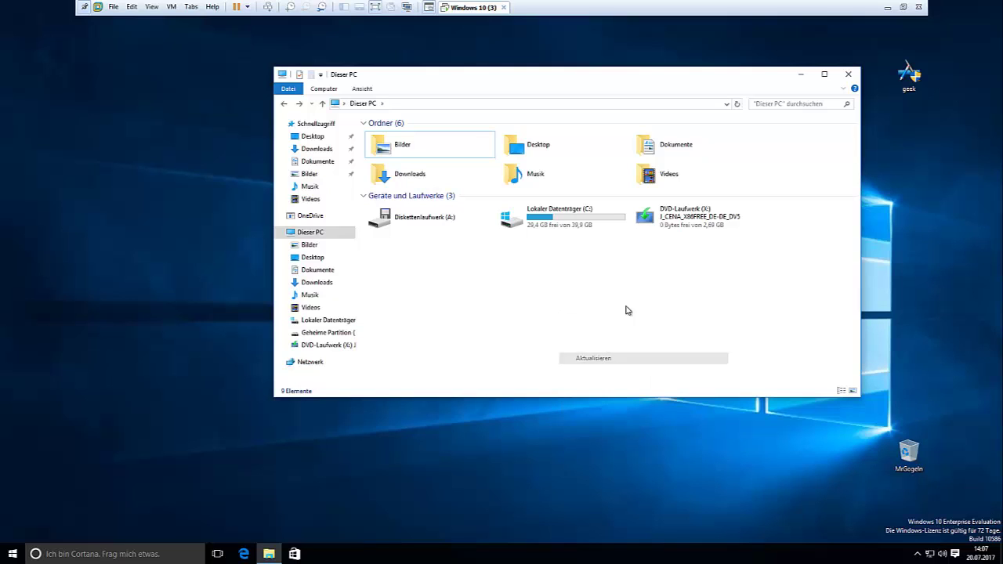
click(318, 234)
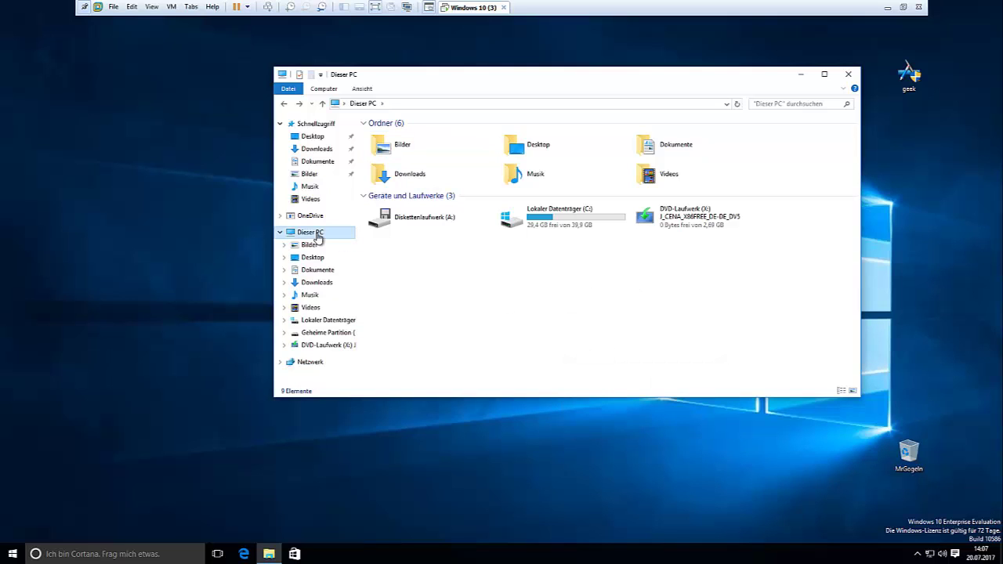
click(849, 76)
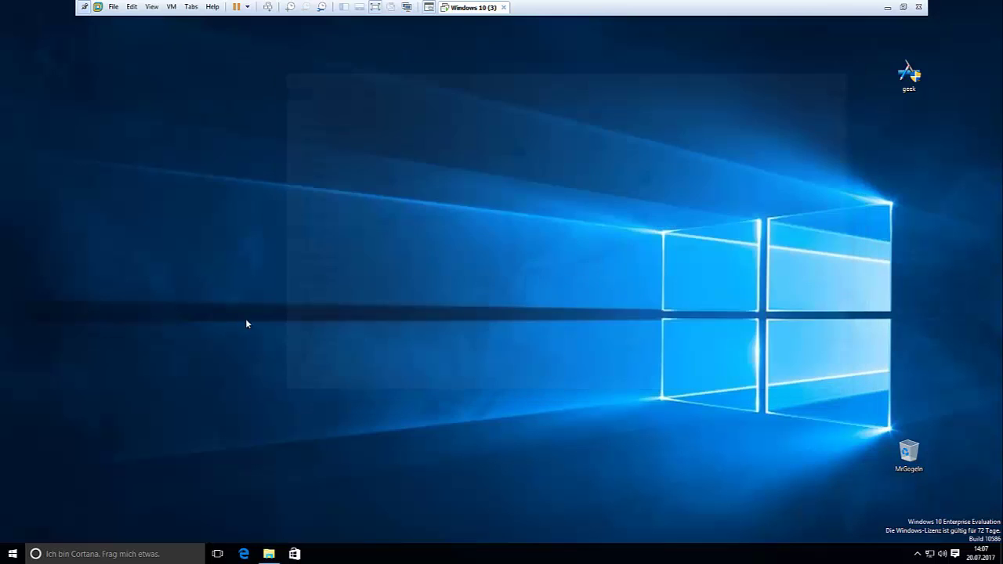
- Open Datenträgerverwaltung and move its window toward the middle of the desktop
right_click(11, 557)
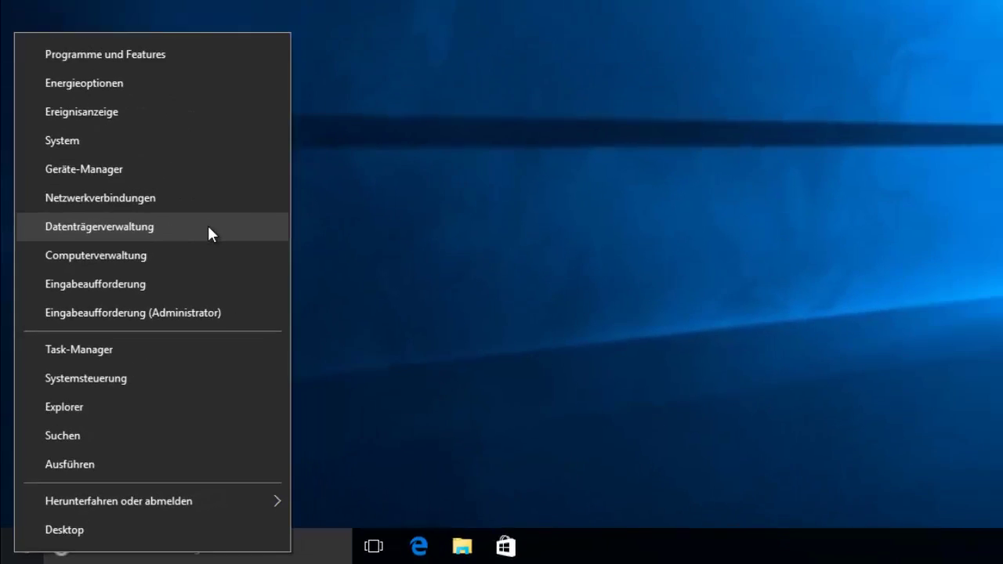
click(151, 153)
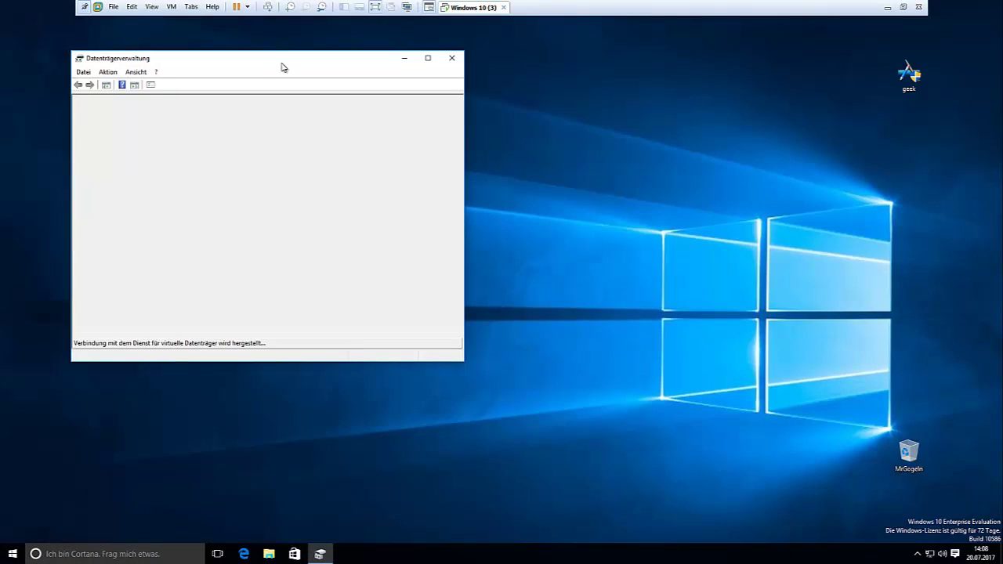
drag(284, 66, 551, 69)
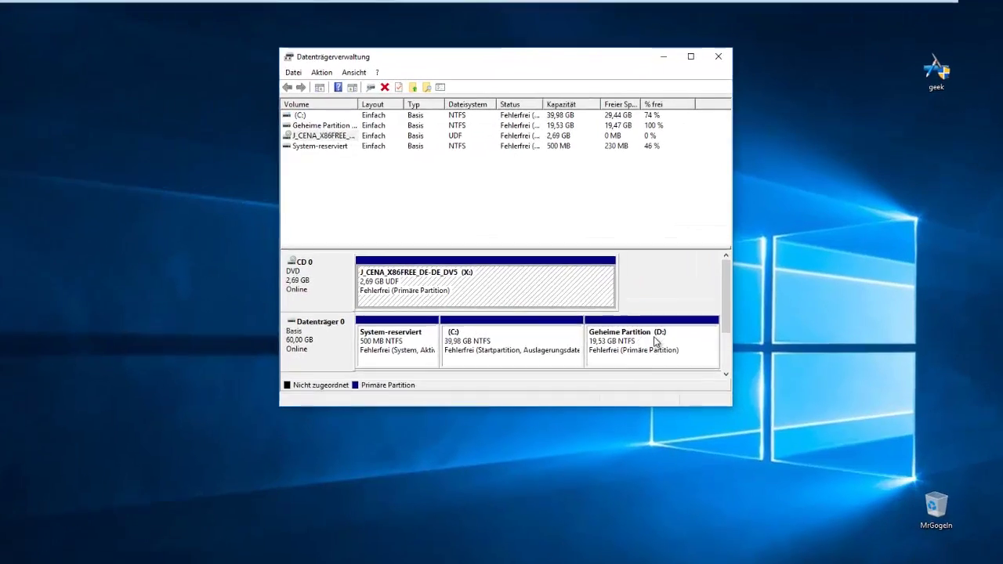
- Remove the drive letter D: from Geheime Partition and confirm the removal
click(657, 342)
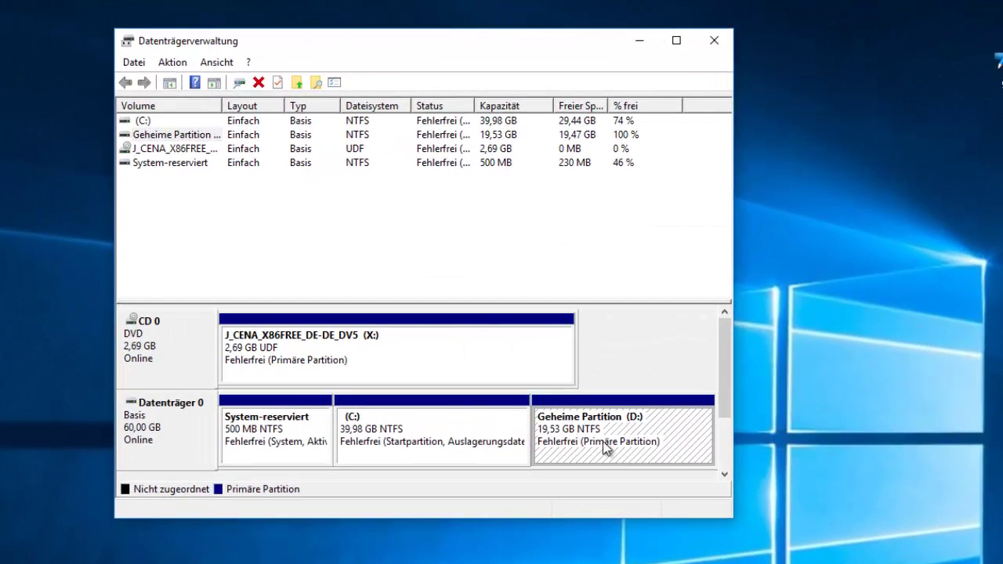
right_click(596, 445)
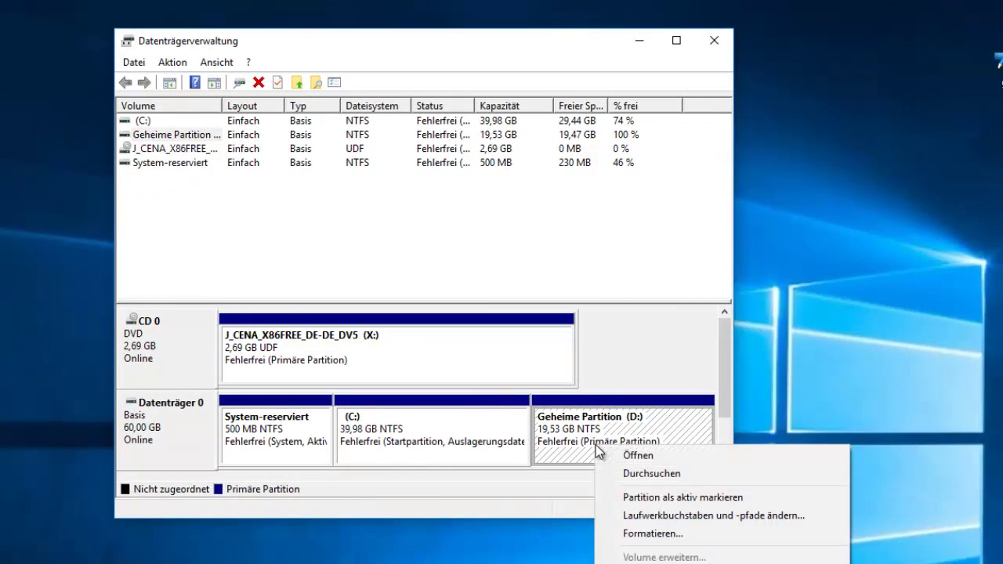
click(752, 515)
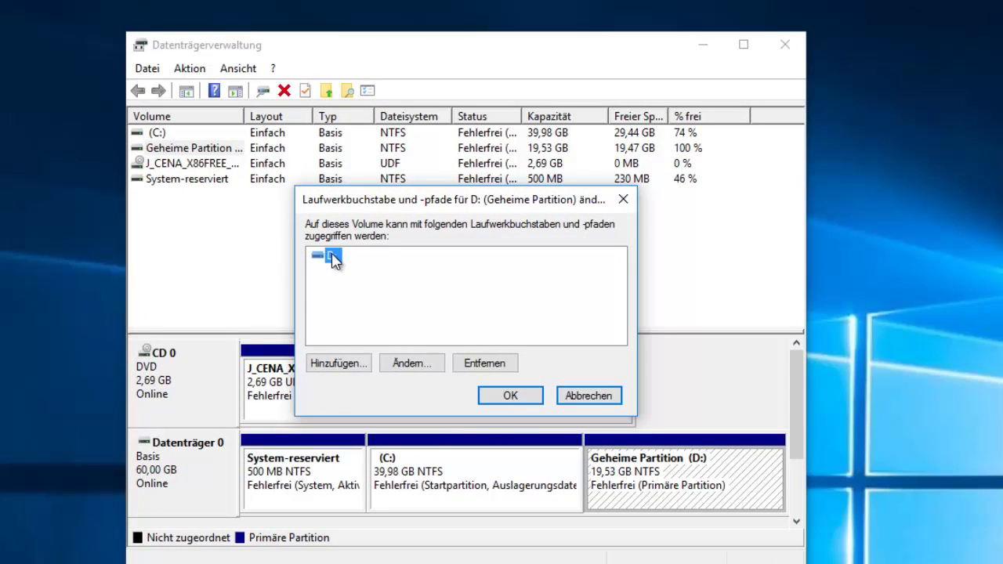
click(493, 365)
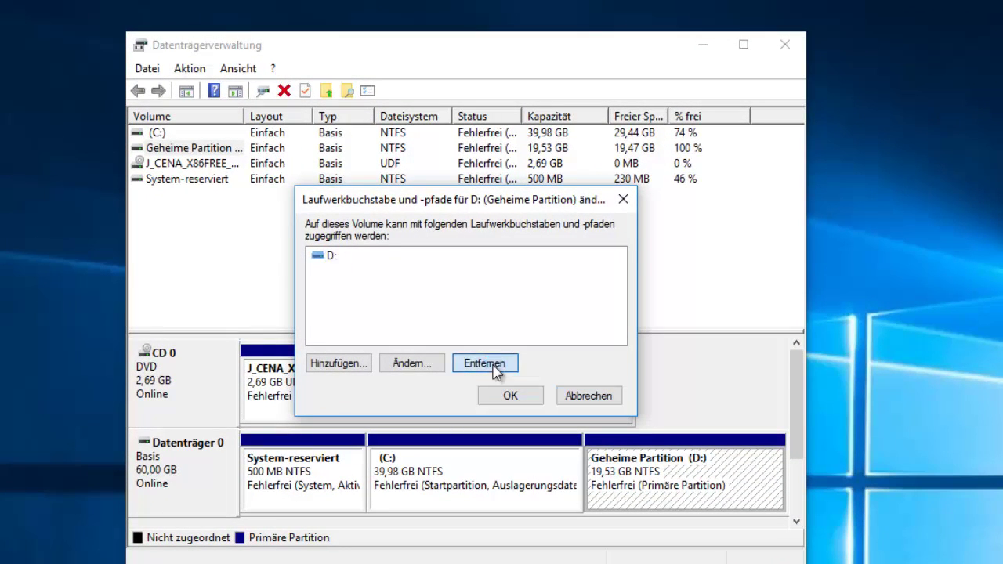
click(500, 490)
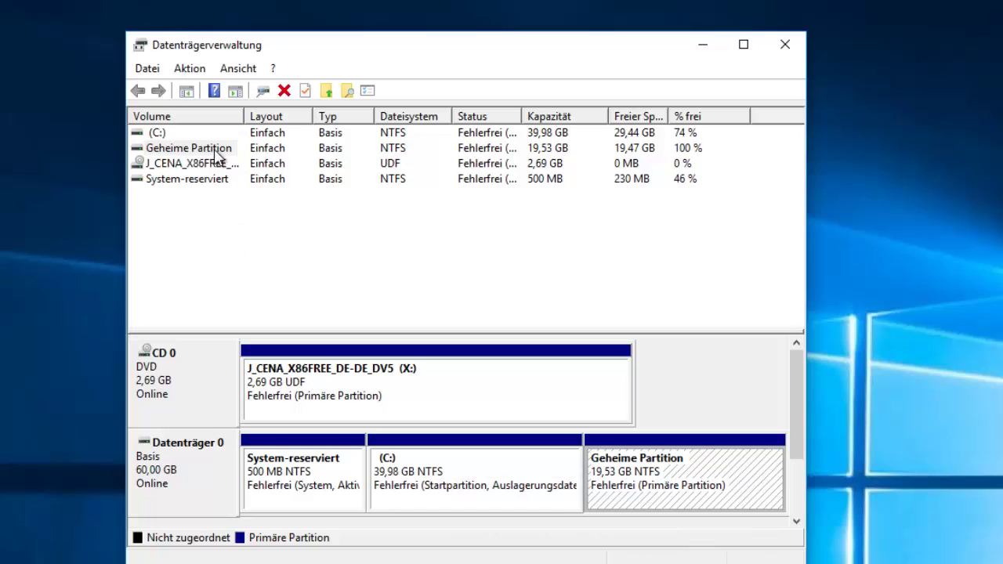
- Refresh the disk and volume view and close Datenträgerverwaltung
click(148, 69)
mouse_move(182, 72)
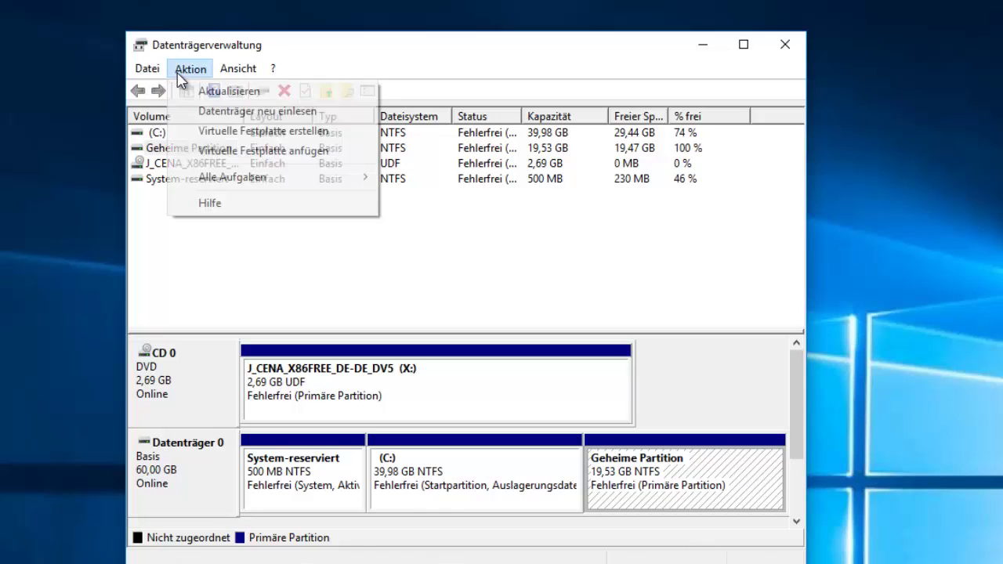
click(198, 90)
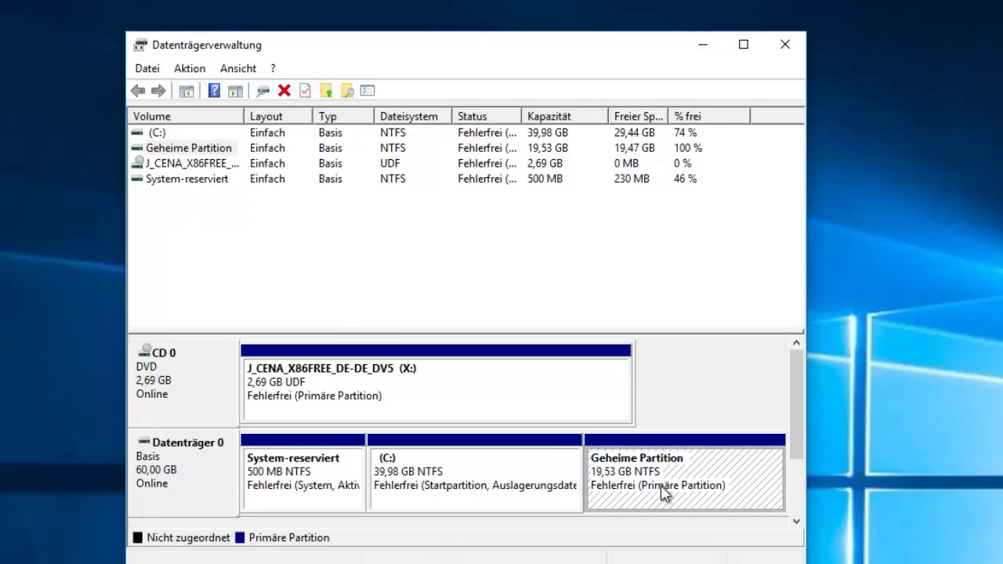
click(782, 49)
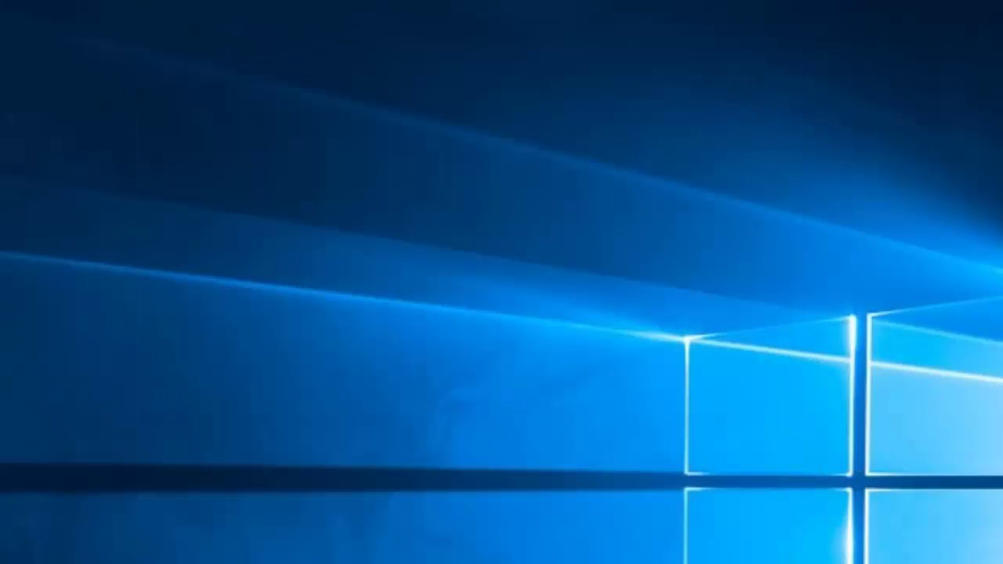
- Open Dieser PC in a new File Explorer window and refresh it to check whether Geheime Partition is listed
key(super+e)
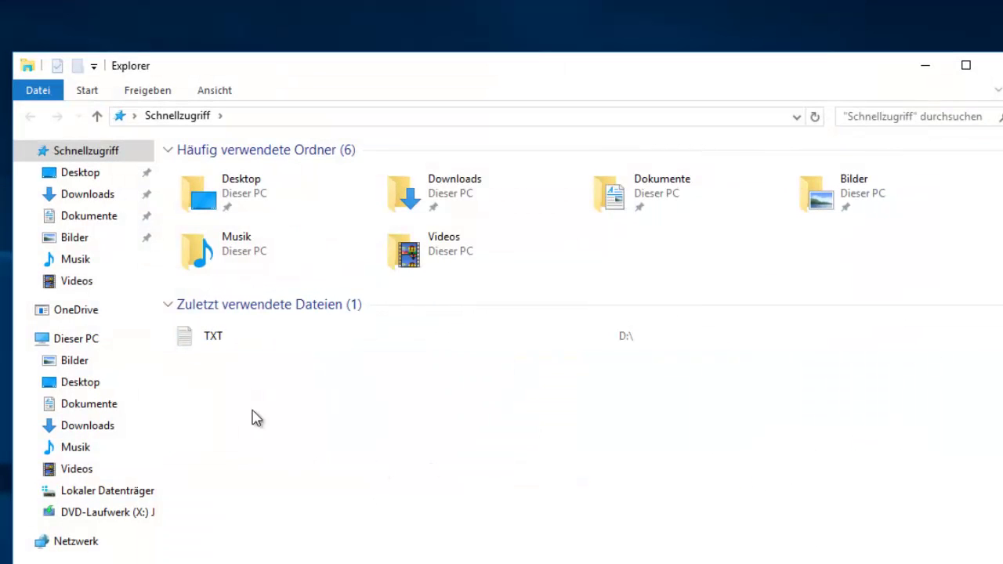
click(78, 341)
click(745, 315)
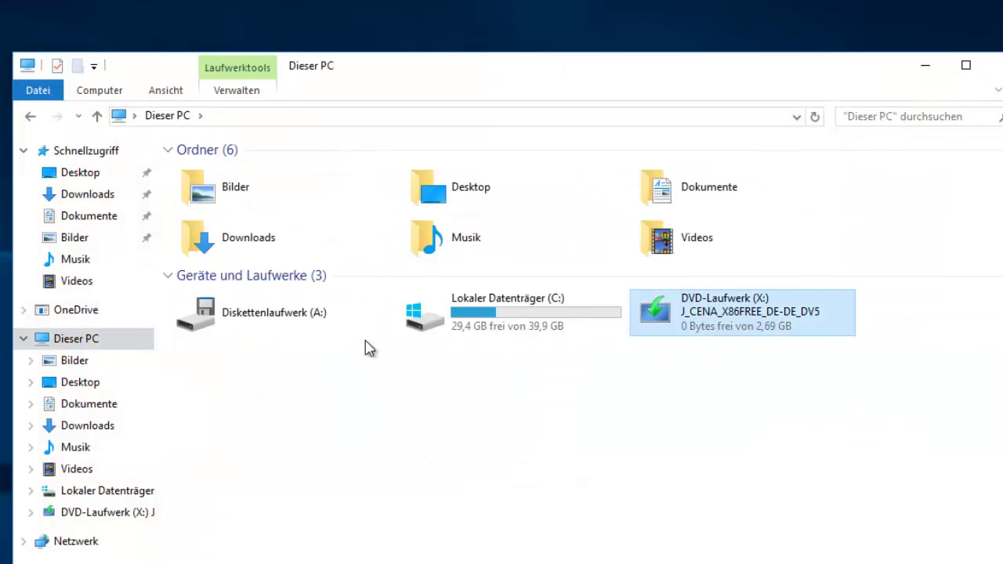
click(368, 329)
right_click(381, 492)
click(434, 464)
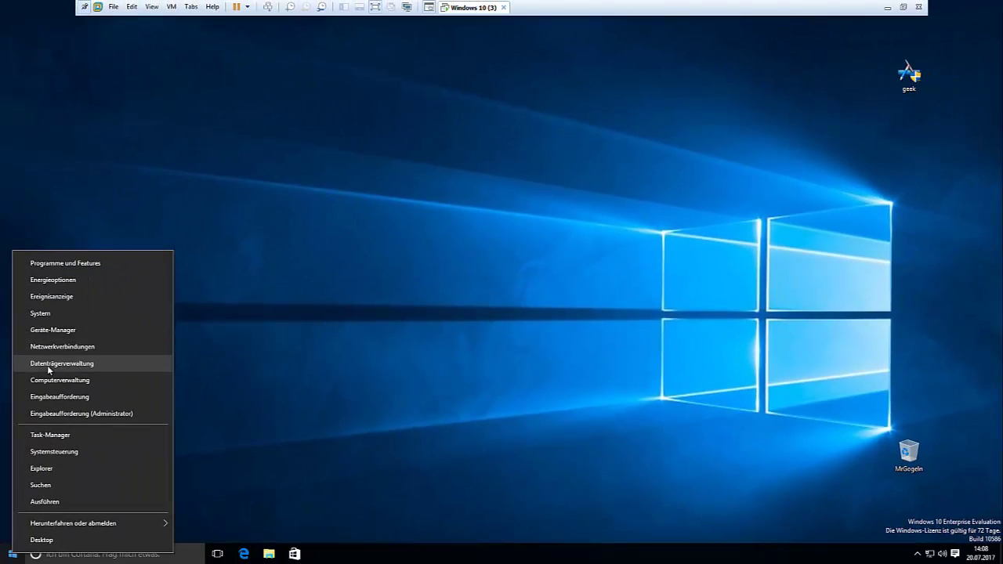
- Reopen Datenträgerverwaltung and assign the drive letter D to Geheime Partition
click(48, 365)
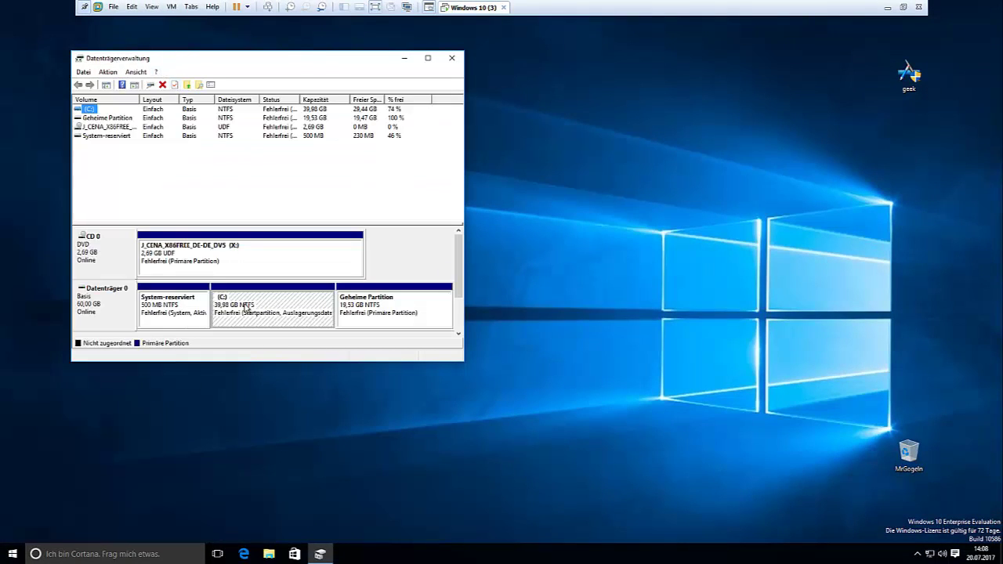
click(372, 318)
right_click(384, 329)
click(499, 373)
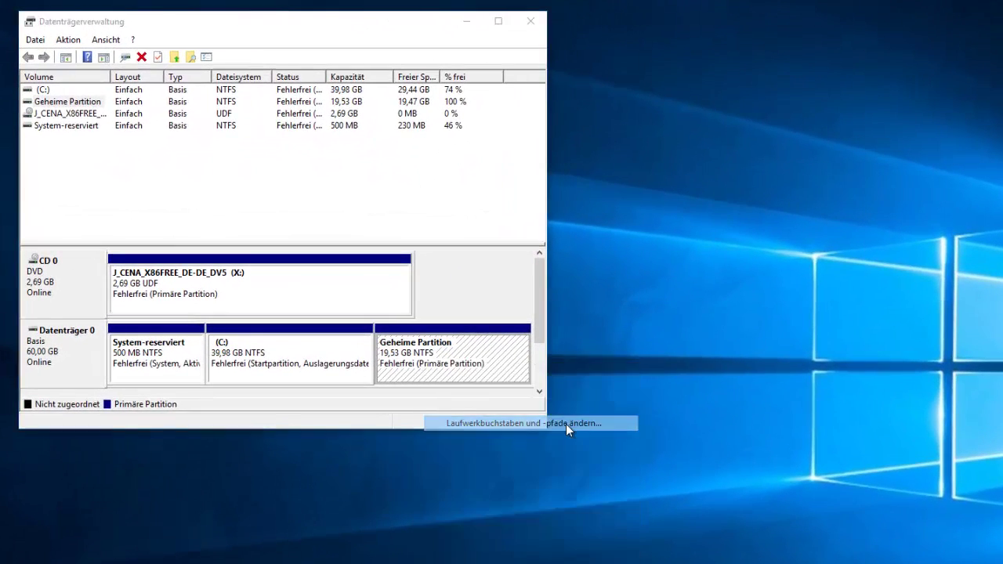
click(193, 269)
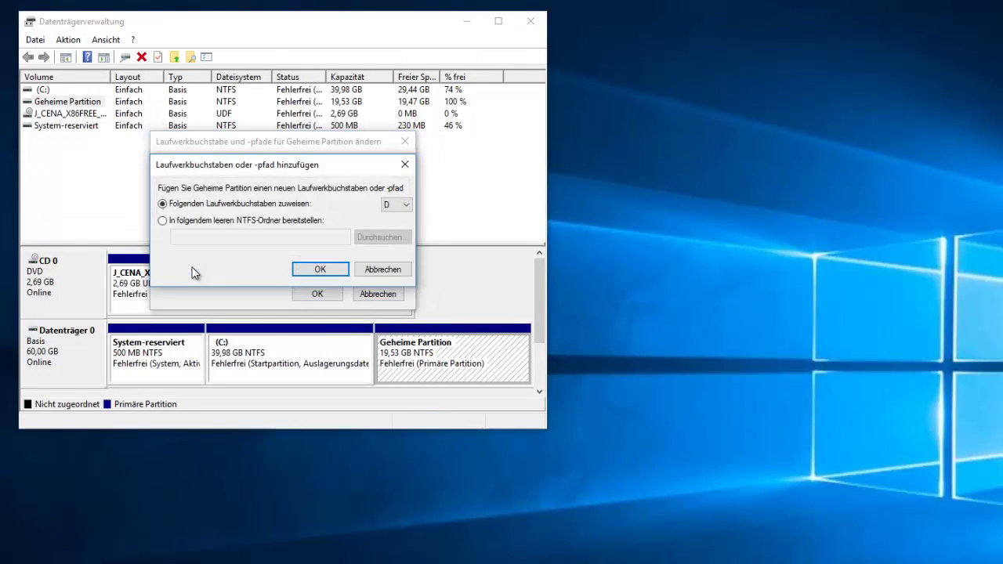
click(394, 205)
click(395, 205)
click(320, 269)
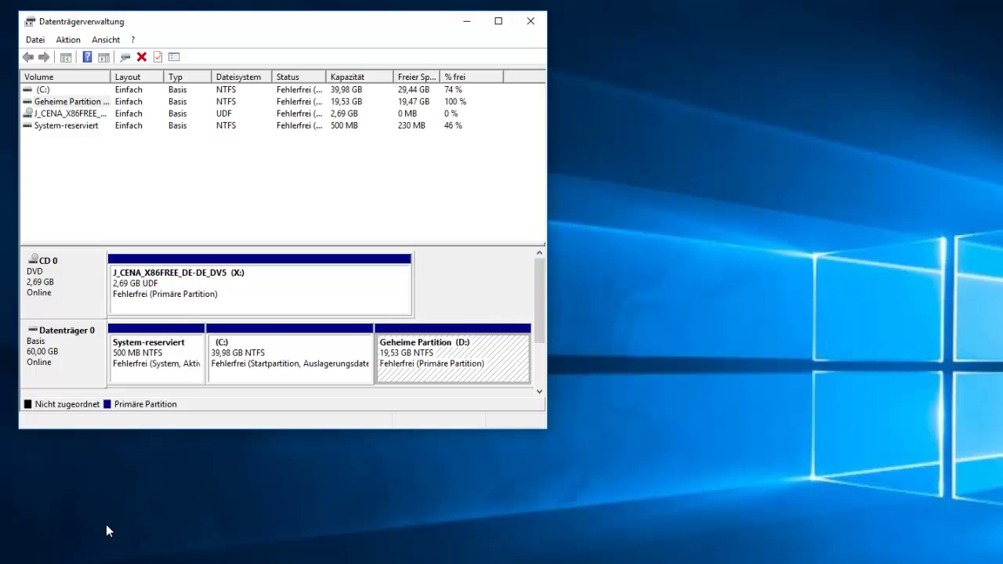
- Refresh the disk and volume view, and open Dieser PC in a new File Explorer window to check the drive list
click(68, 39)
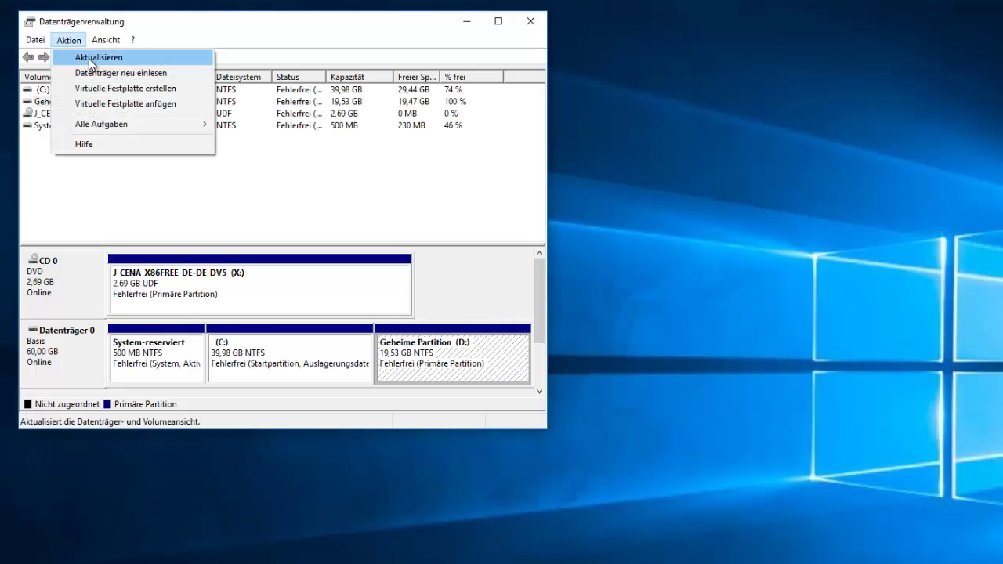
click(90, 57)
key(super+e)
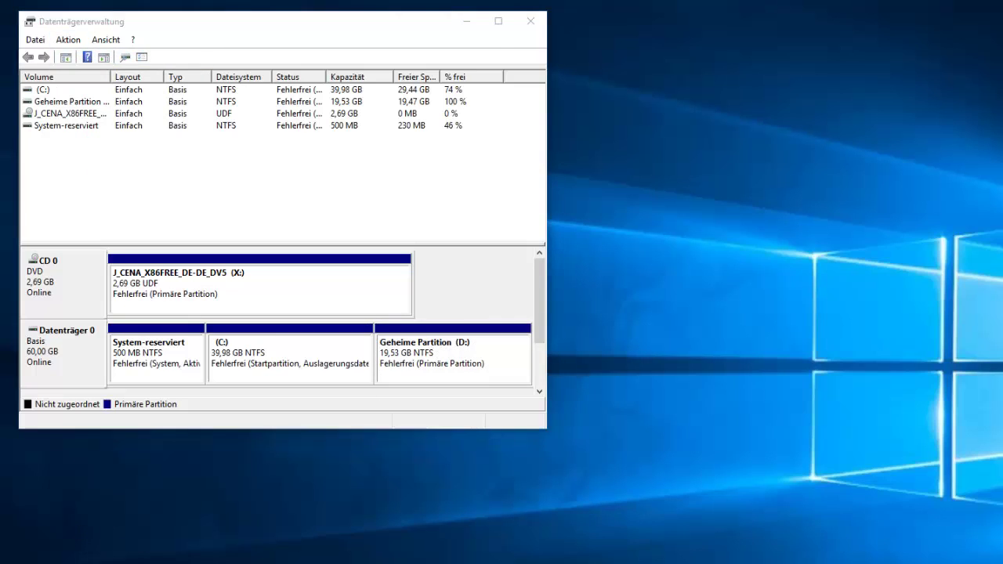
click(342, 258)
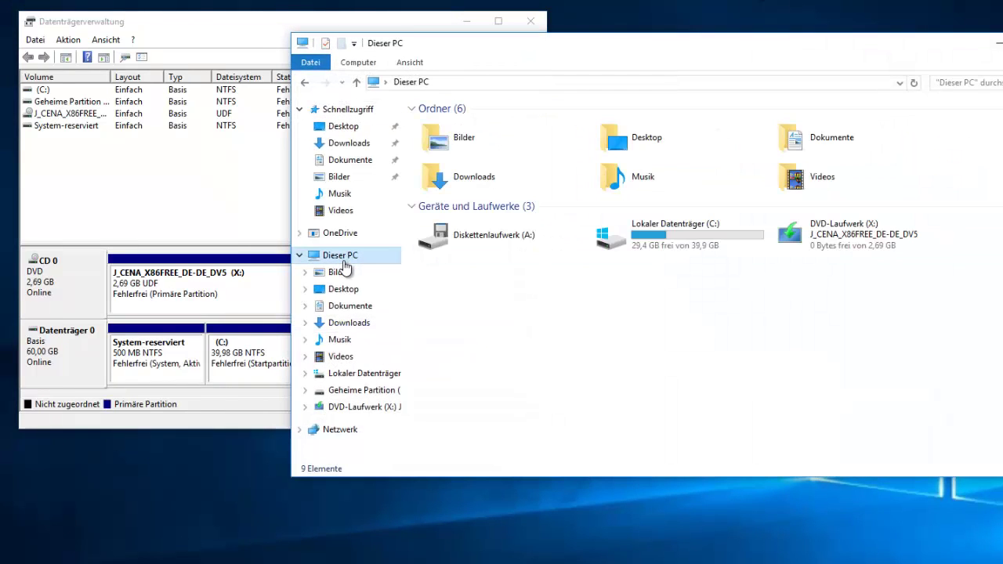
- Refresh Dieser PC, open the Geheime Partition (D:) drive to check its access, and return to the drive overview
right_click(694, 347)
click(741, 399)
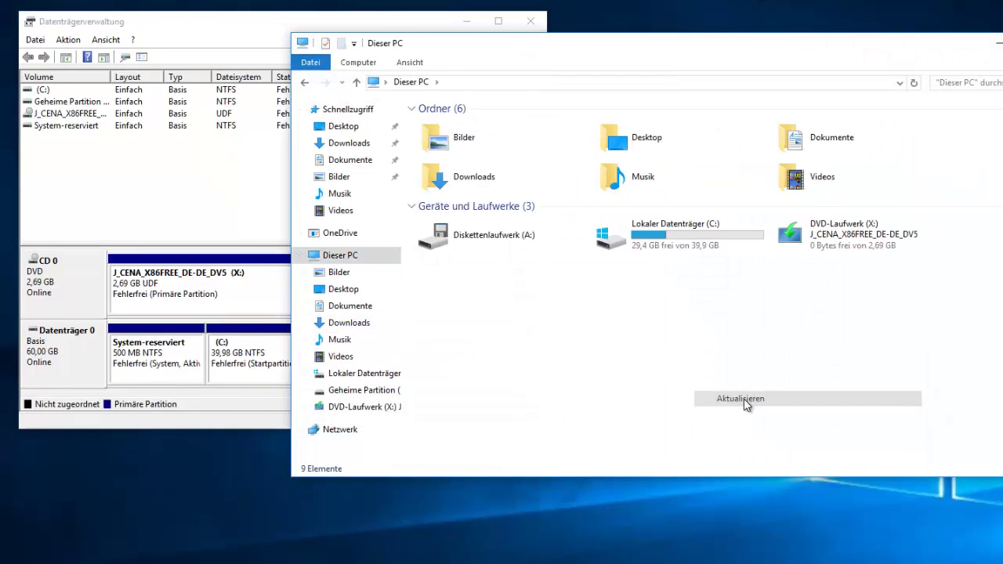
click(860, 244)
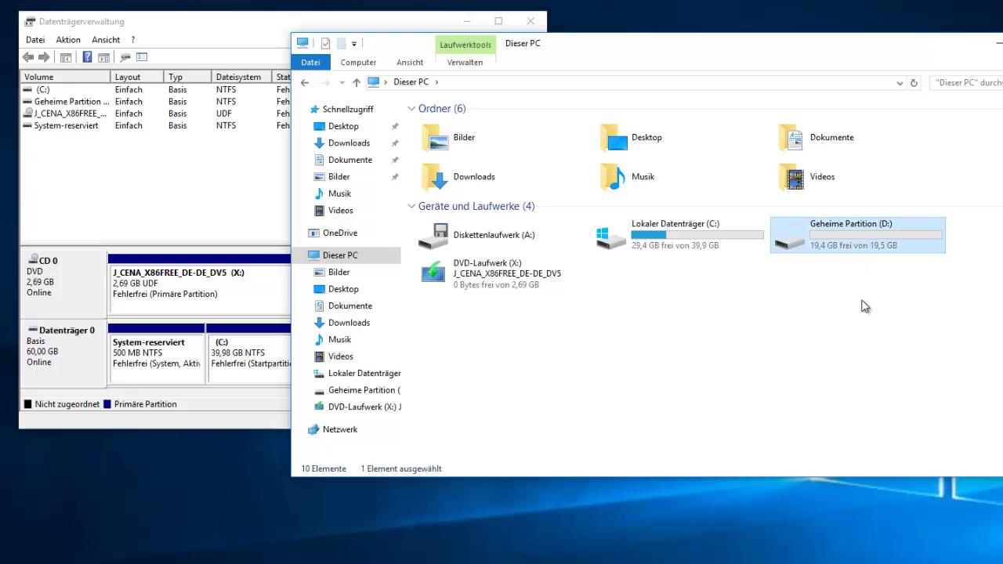
double_click(863, 228)
click(305, 82)
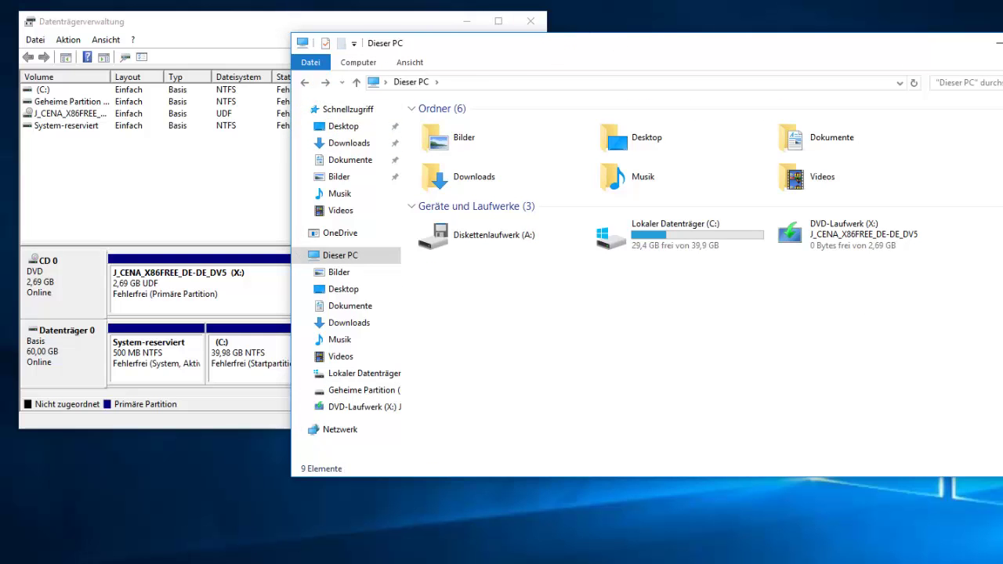
- Close the File Explorer and Datenträgerverwaltung windows, and minimize the Windows 10 virtual machine
click(1002, 43)
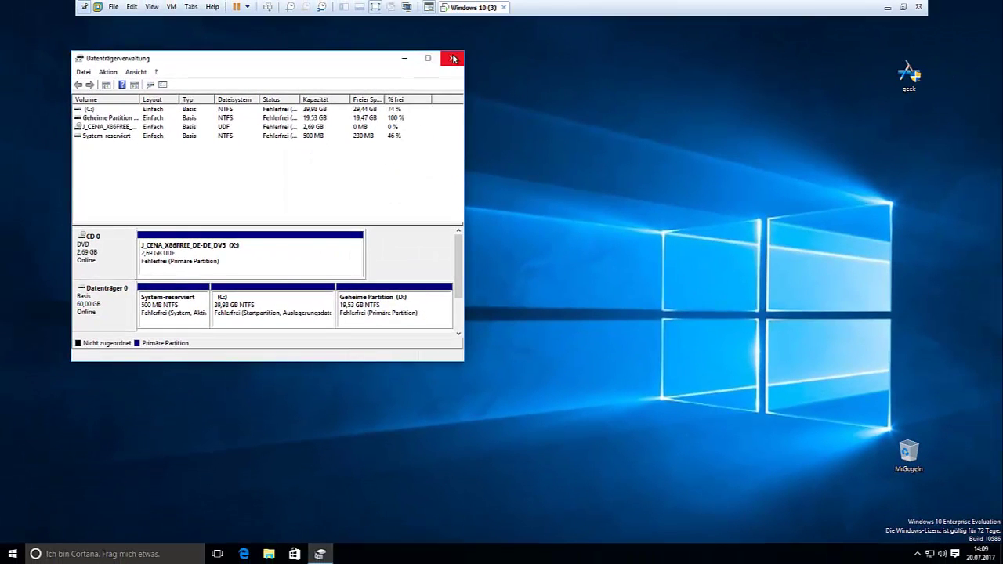
click(453, 59)
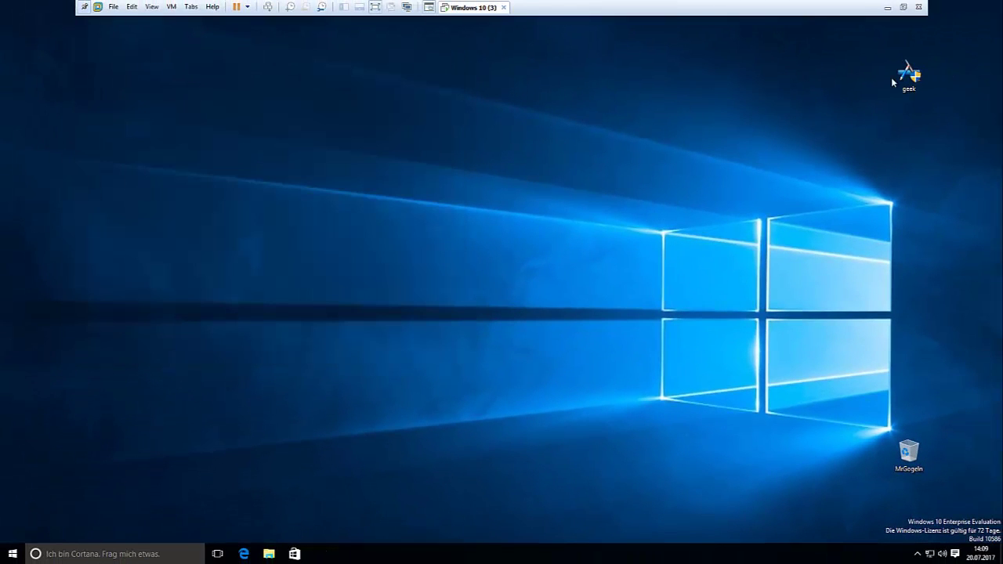
click(887, 9)
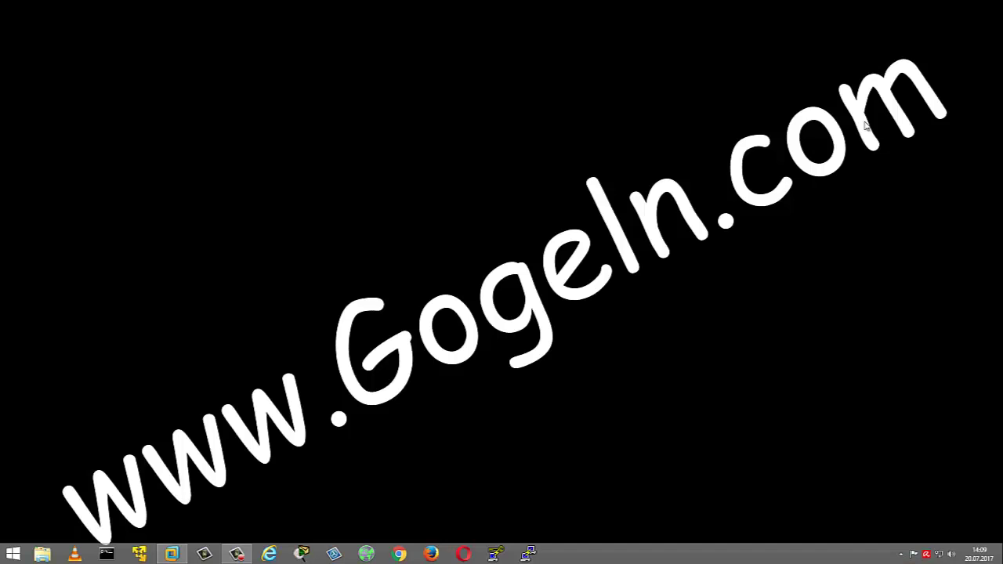